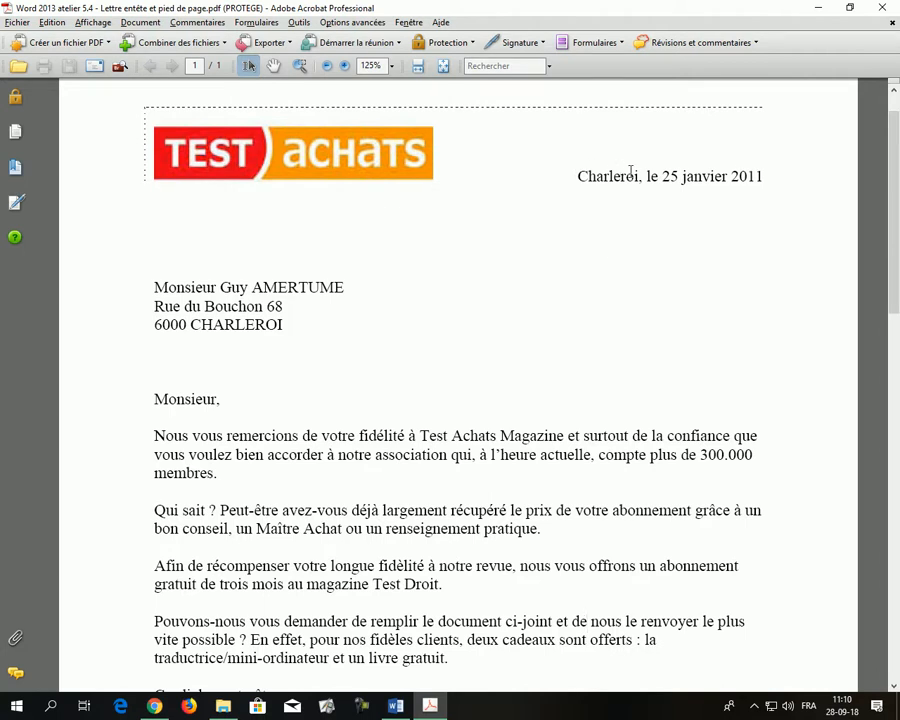
Review the PDF model letter down to its footer, fit the page, and return to Word
scroll(586, 347, "down", 8)
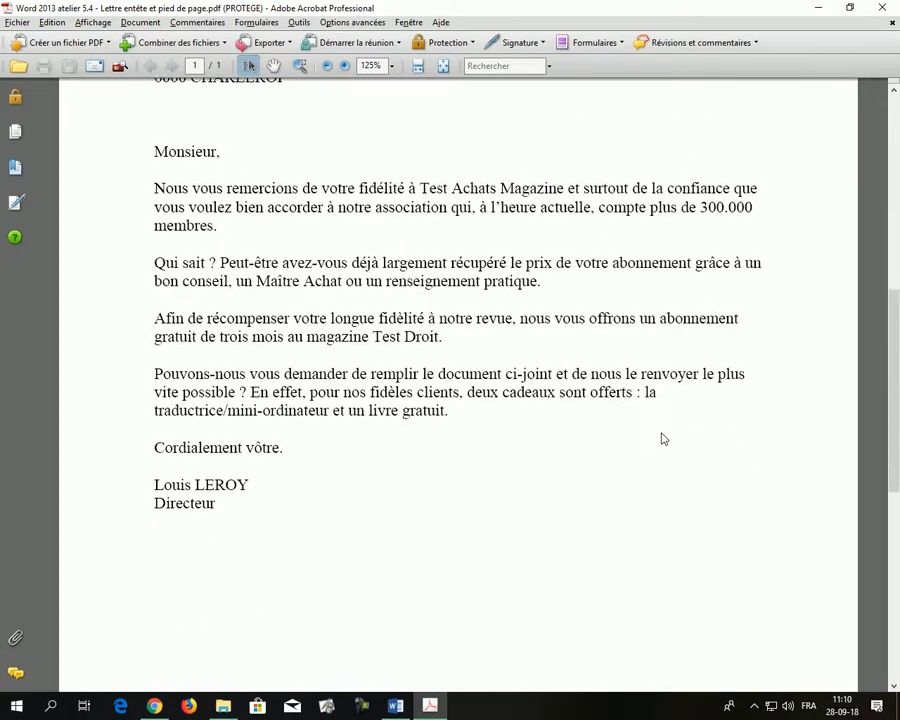
scroll(677, 468, "down", 2)
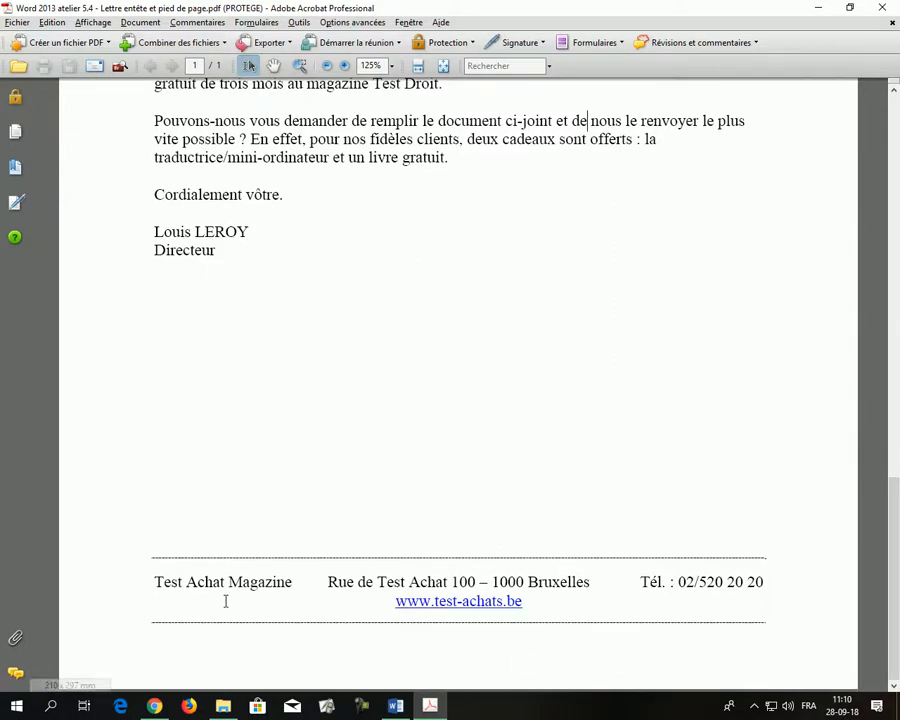
key("ctrl+0")
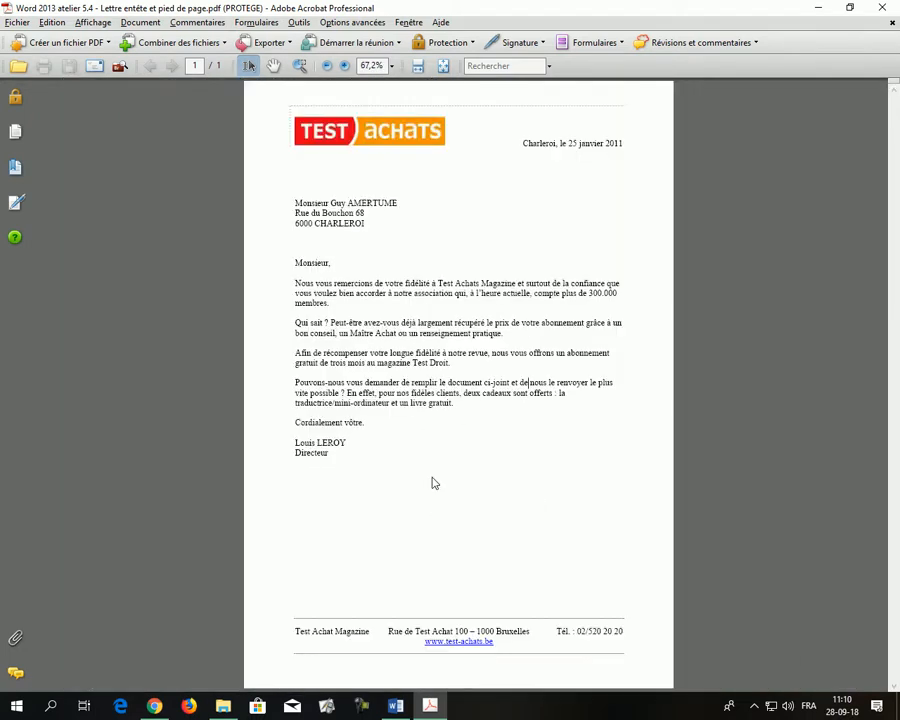
key("alt+Tab")
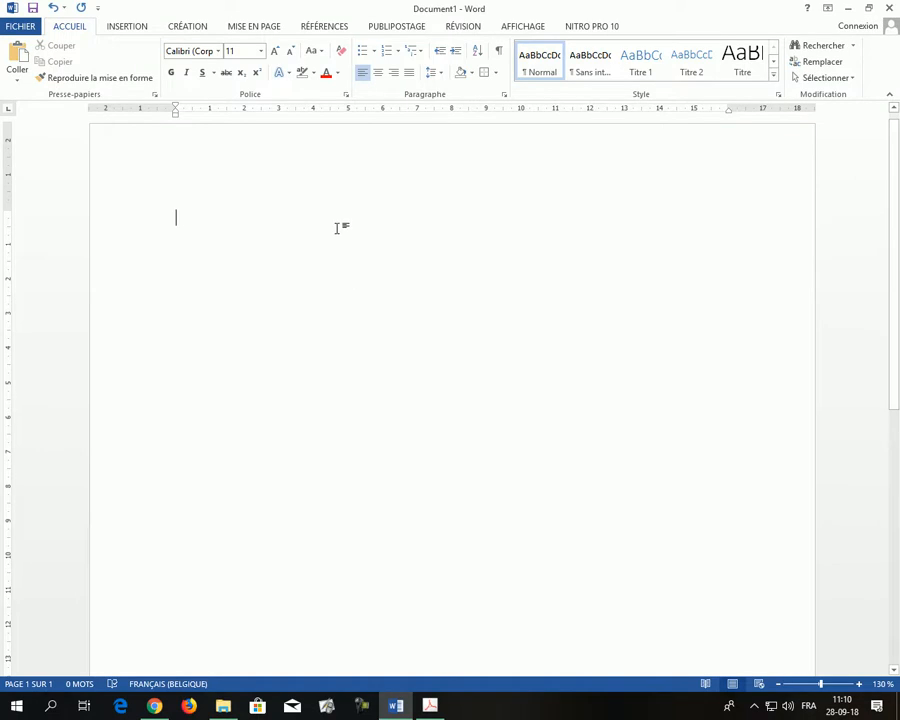
Open the blank document's header for editing via Insertion > En-tête > Modifier l'en-tête
left_click(125, 27)
left_click(72, 27)
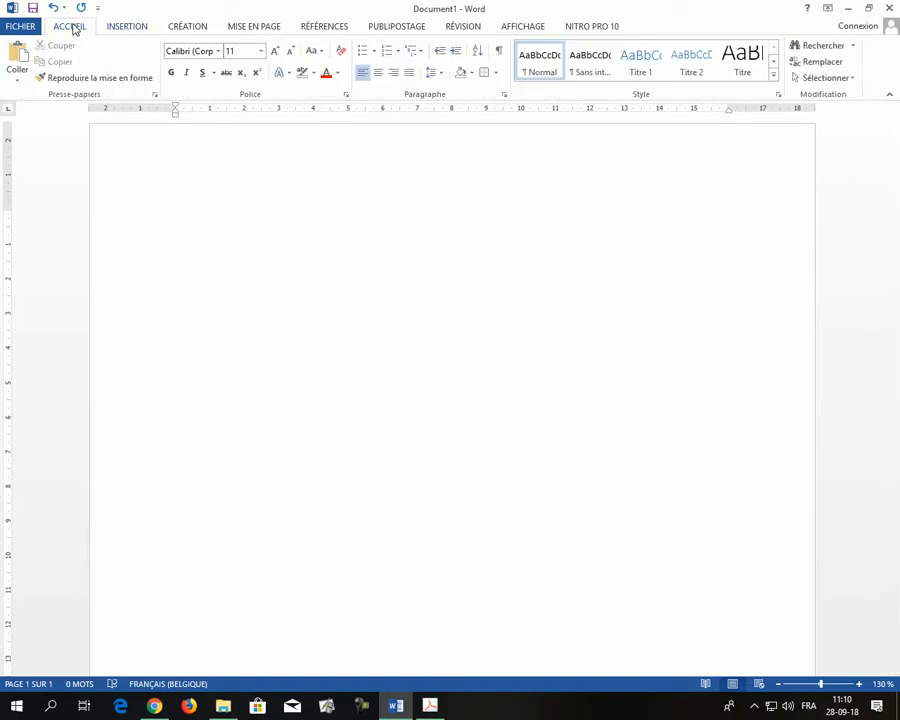
left_click(128, 27)
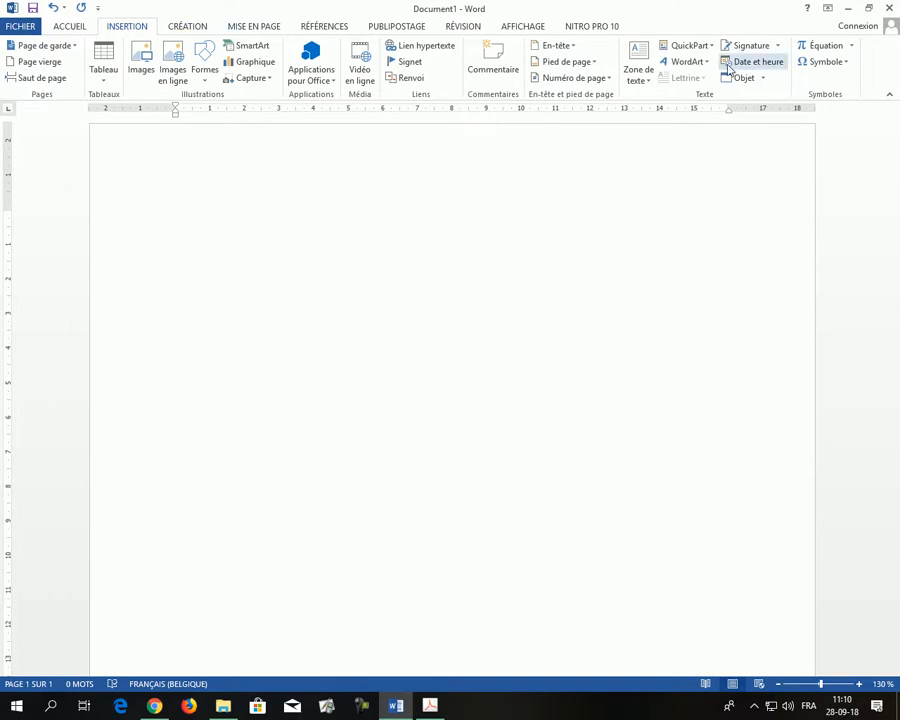
left_click(571, 46)
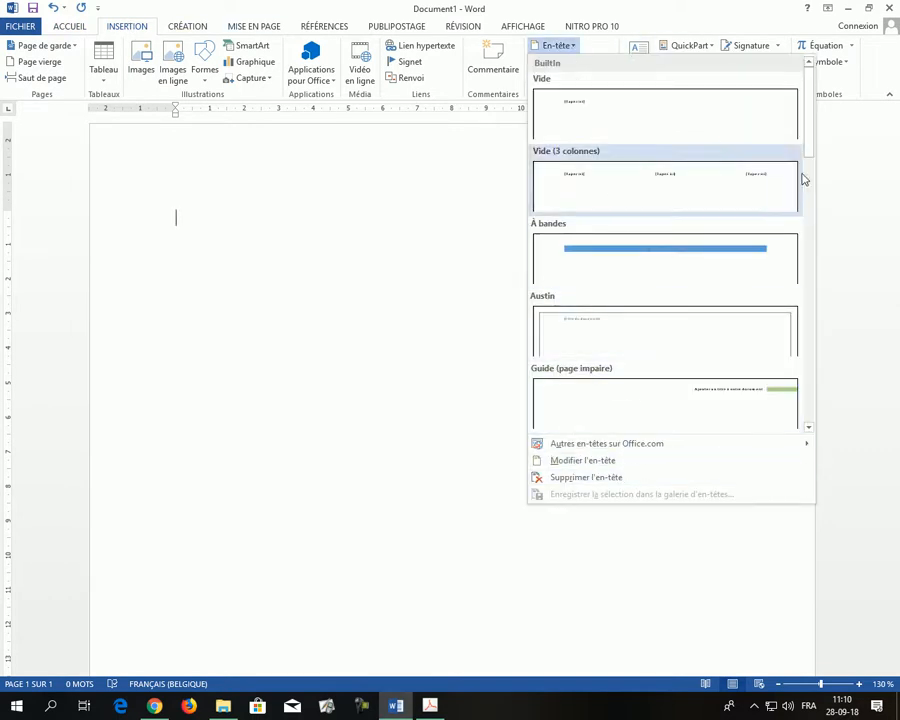
left_click_drag(812, 145, 778, 408)
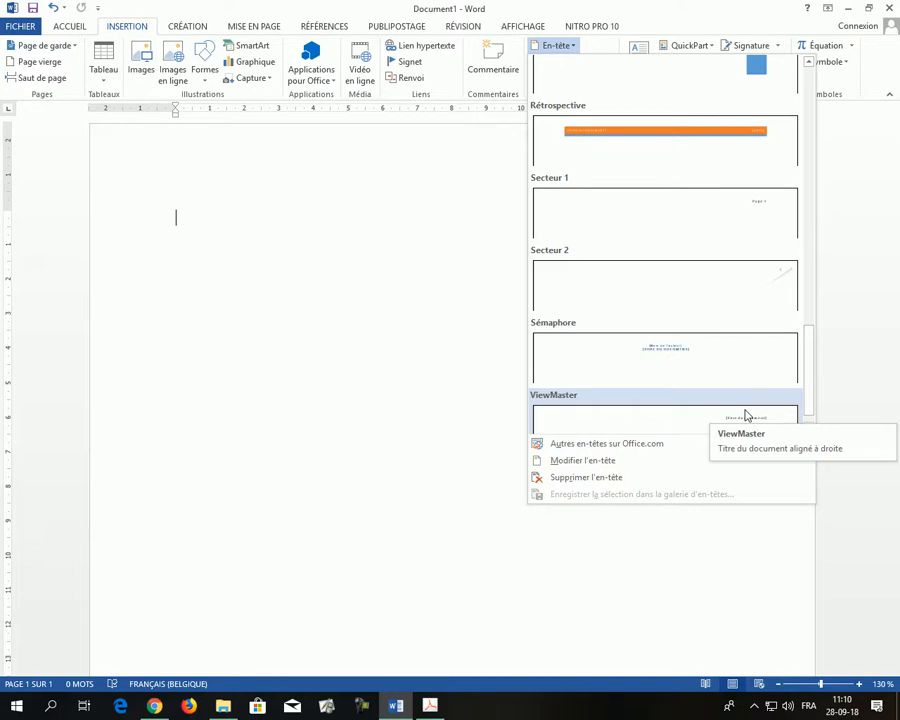
left_click(578, 463)
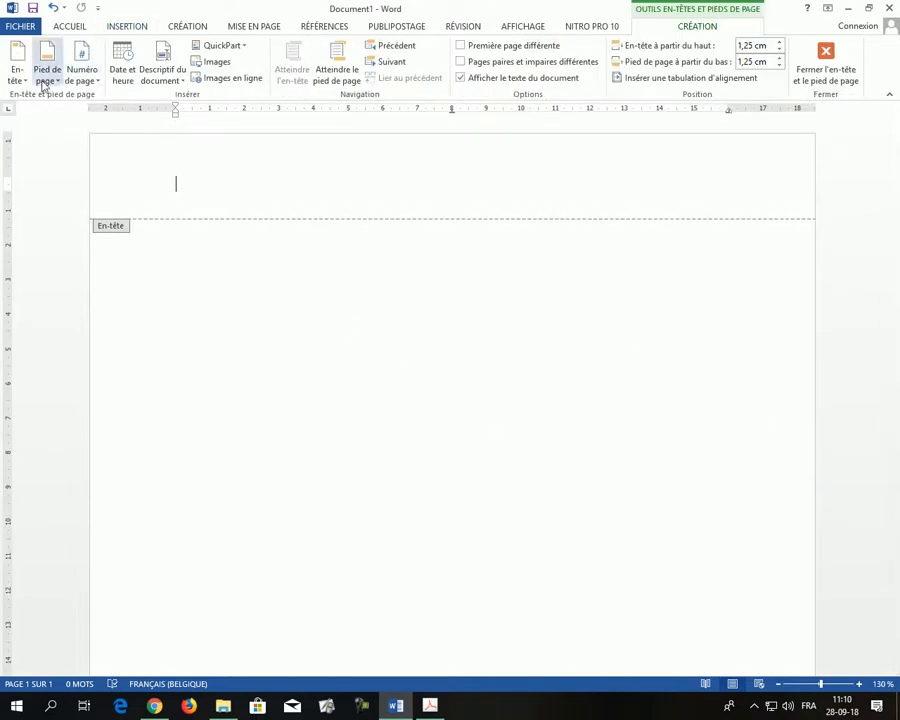
Go back to the PDF and scroll up to its Test Achats letterhead
key("alt+Tab")
scroll(406, 206, "up", 2)
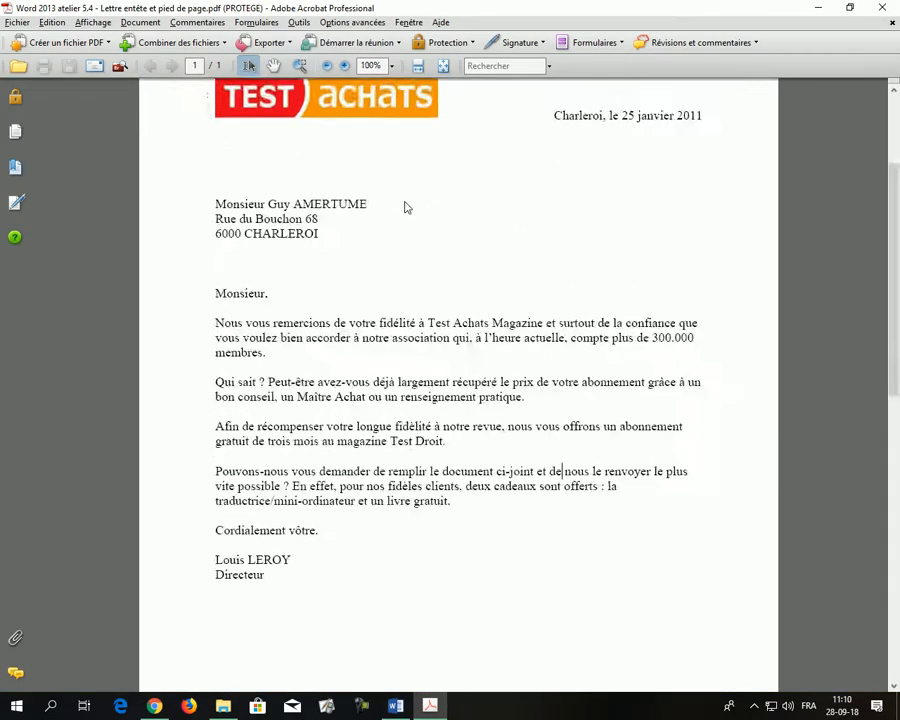
scroll(408, 208, "up", 3)
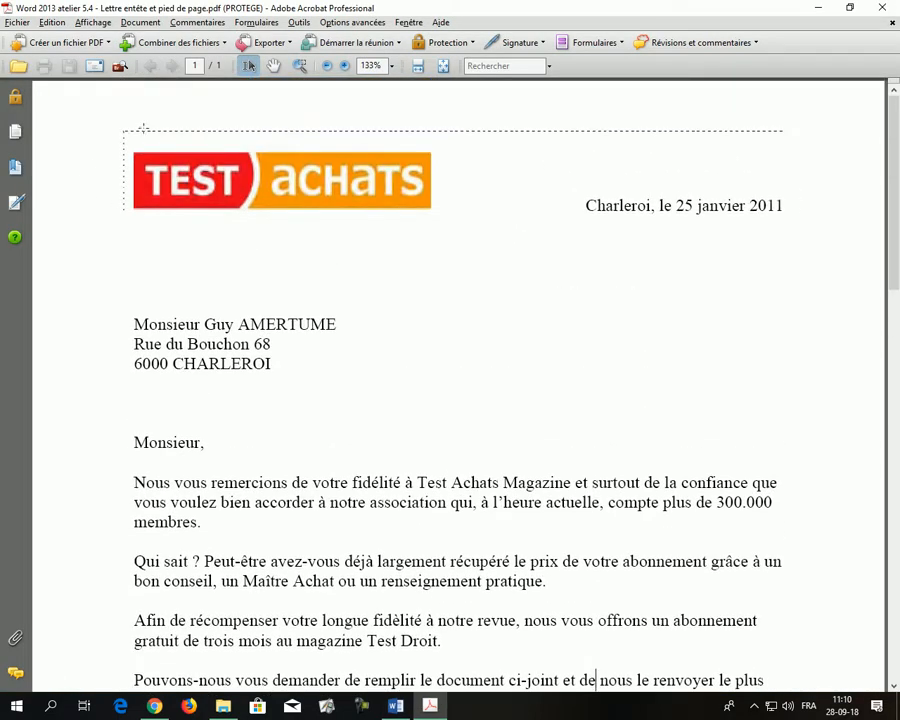
Open Borders and Shading for the header paragraph and pick the plain dashed ½ pt line
key("alt+Tab")
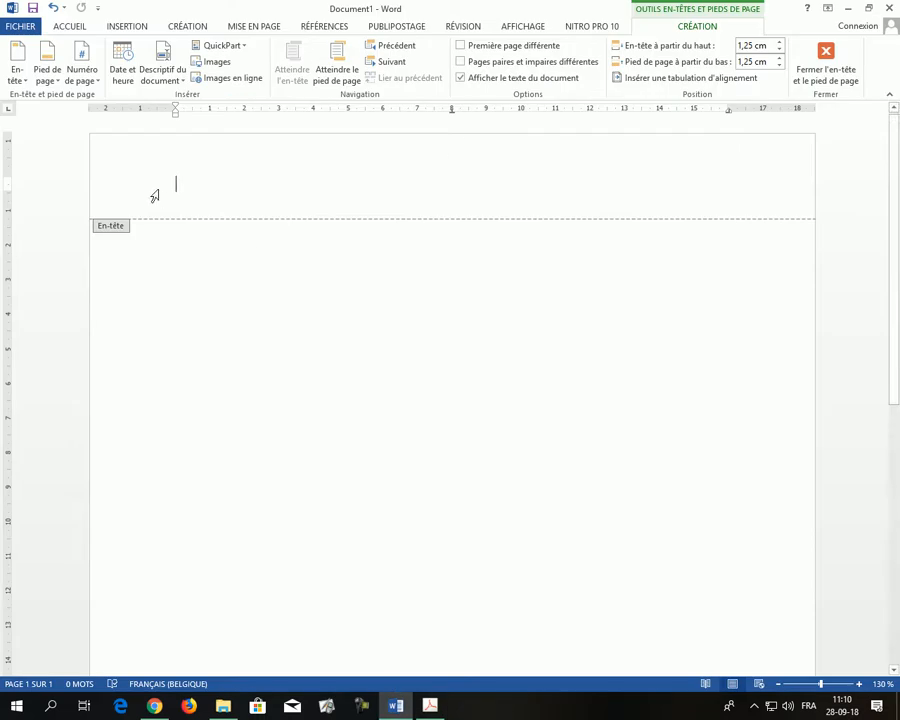
left_click(70, 26)
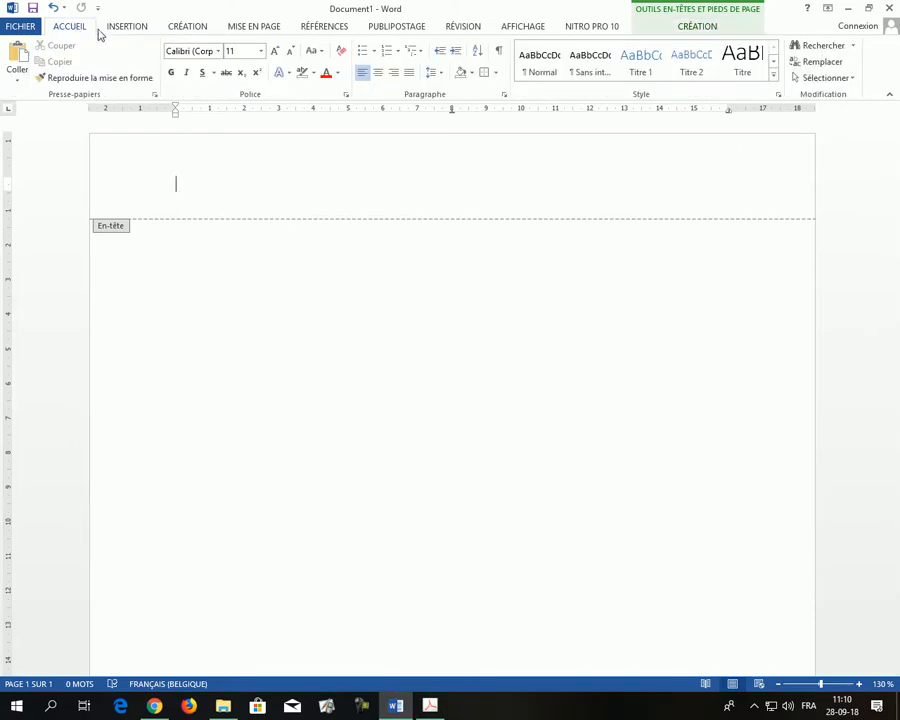
left_click(496, 74)
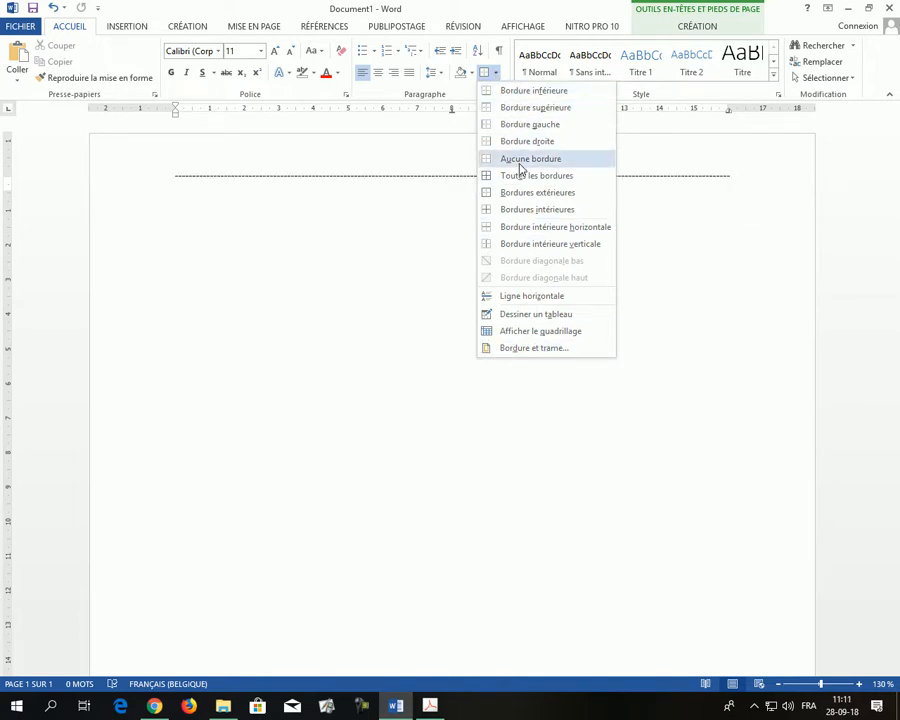
left_click(535, 348)
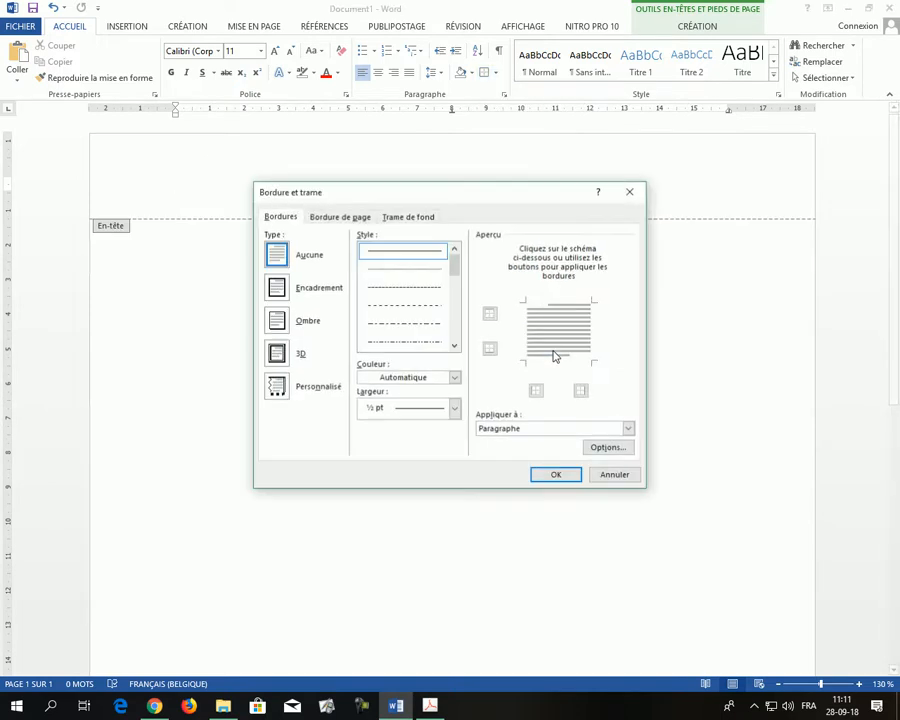
left_click(404, 303)
left_click(405, 323)
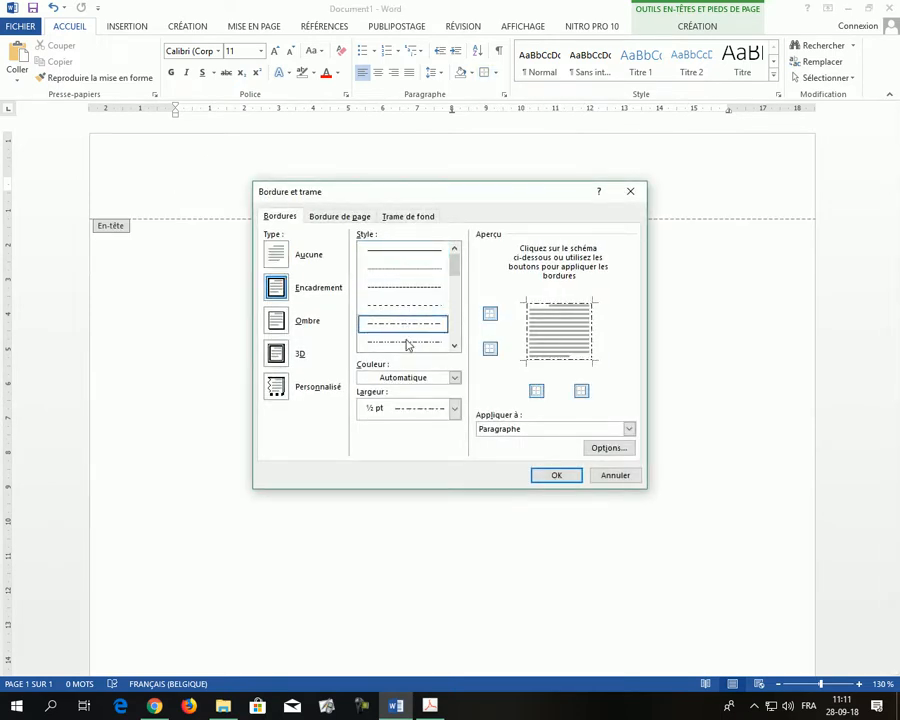
left_click(403, 305)
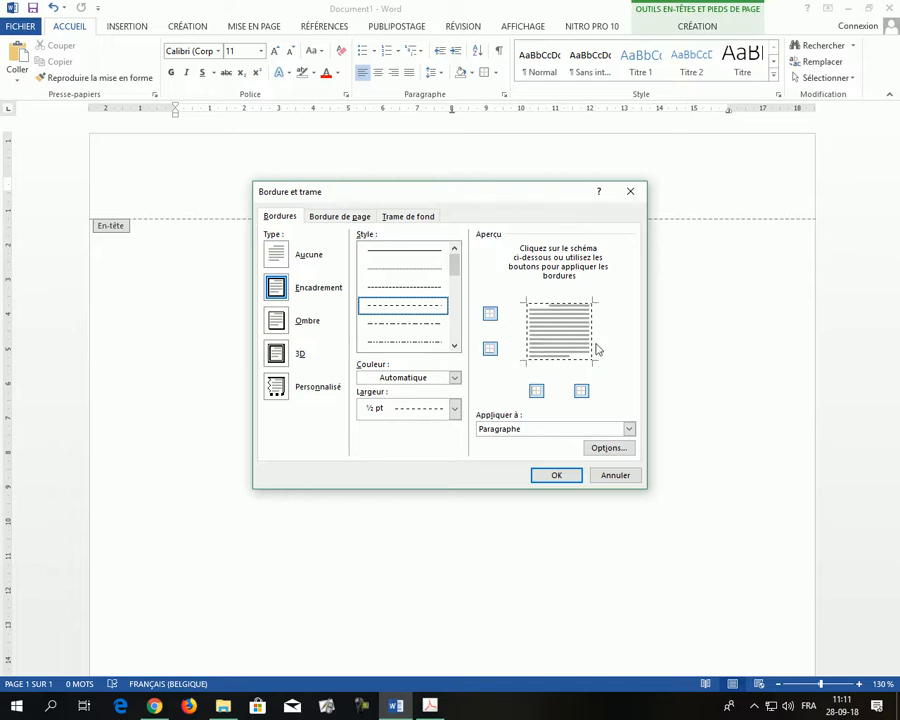
Keep only the top and left paragraph borders, each set 10 pt from the text
left_click(561, 362)
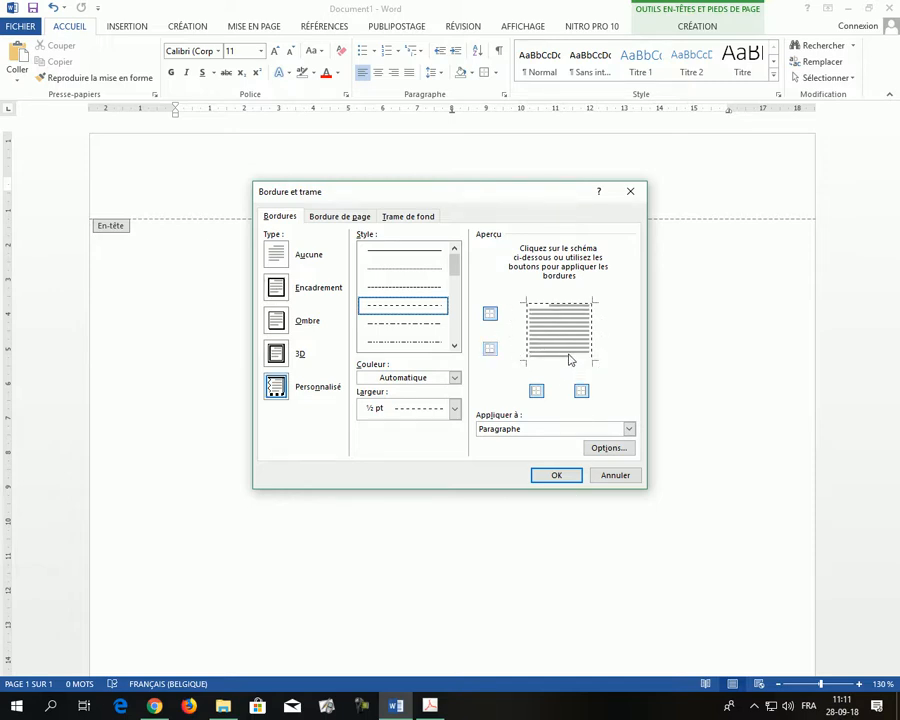
left_click(592, 340)
left_click(512, 430)
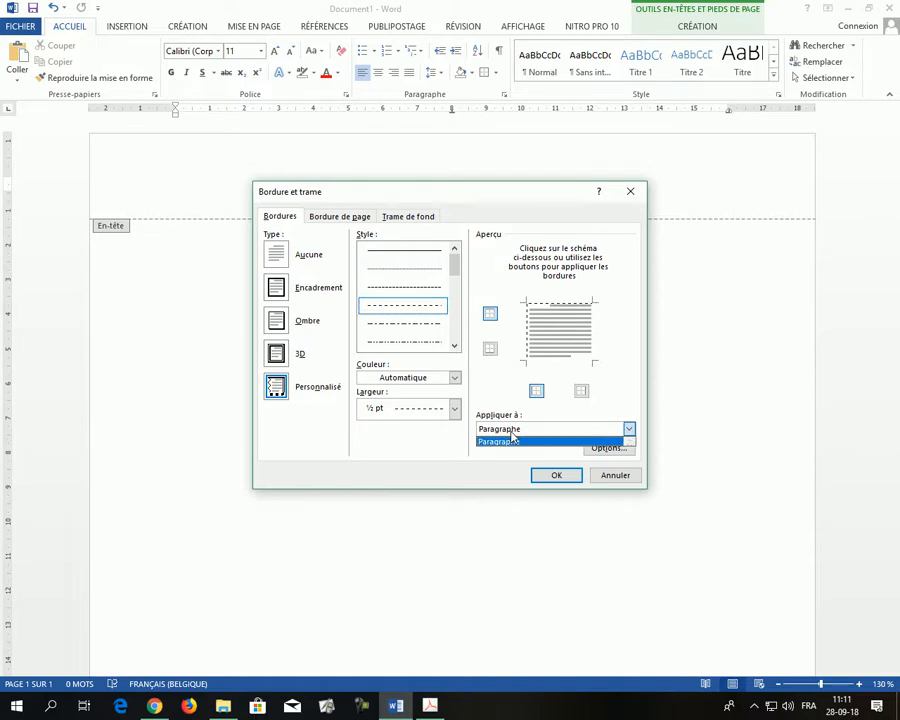
left_click(512, 440)
left_click(609, 448)
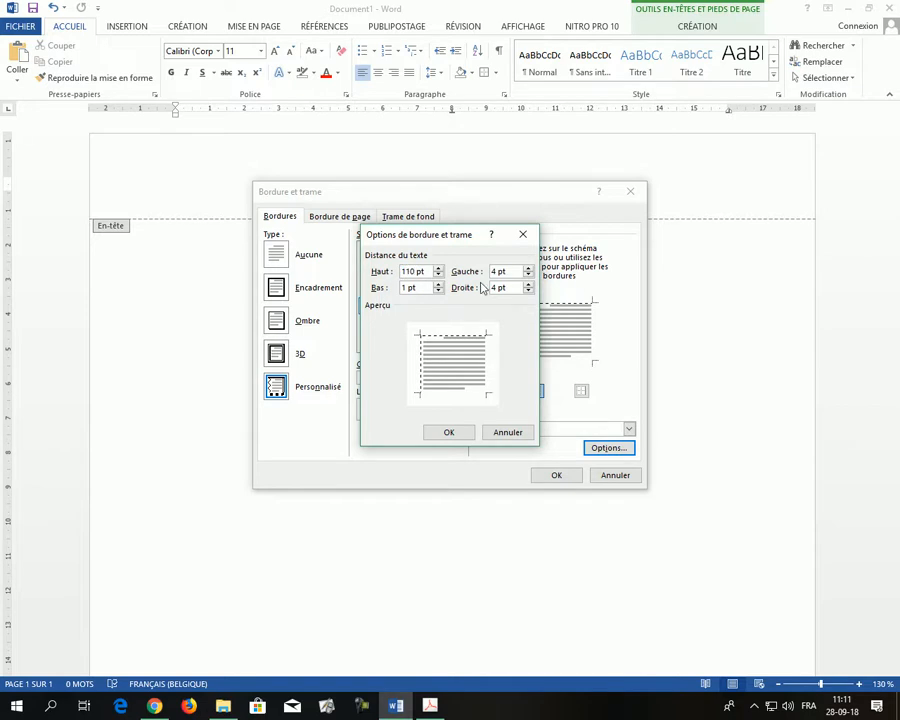
type("0")
double_click(492, 271)
type("10")
left_click(462, 432)
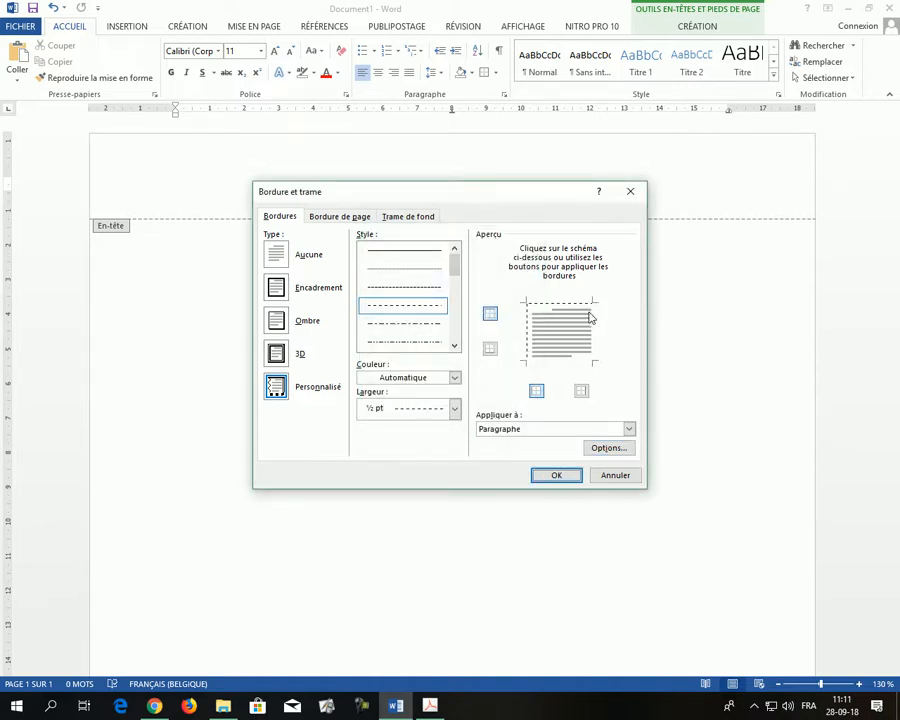
Apply the dashed border and insert the Test Achats logo picture into the header
left_click(561, 477)
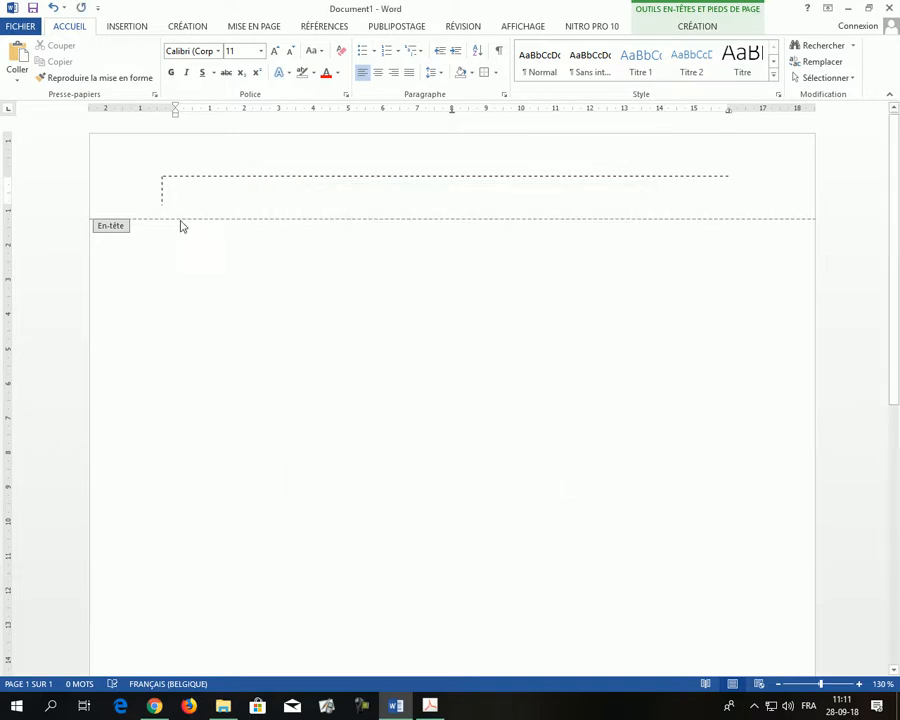
left_click(140, 33)
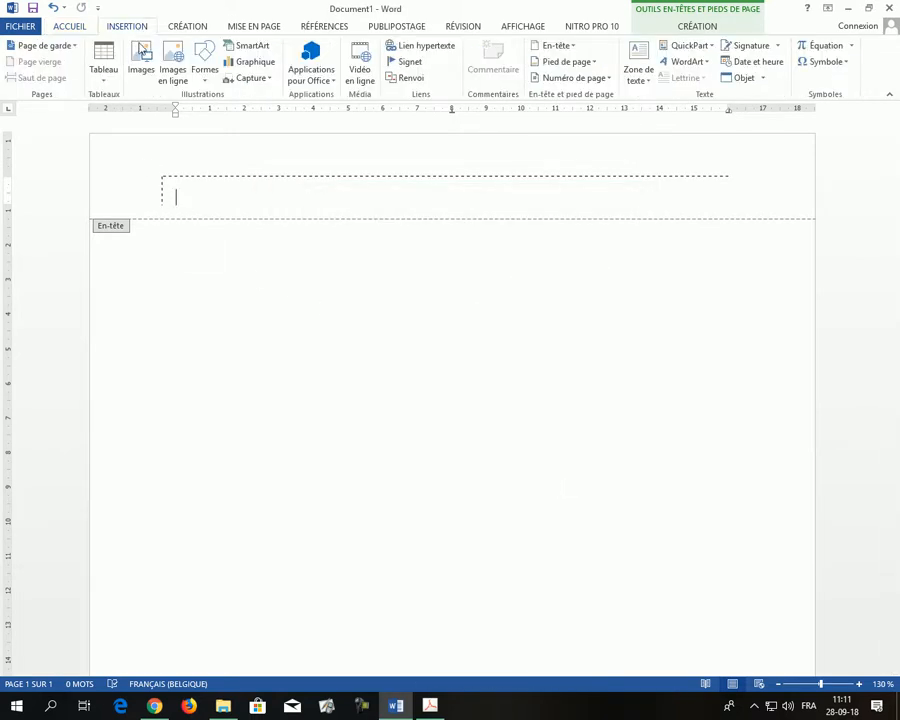
left_click(137, 74)
double_click(257, 160)
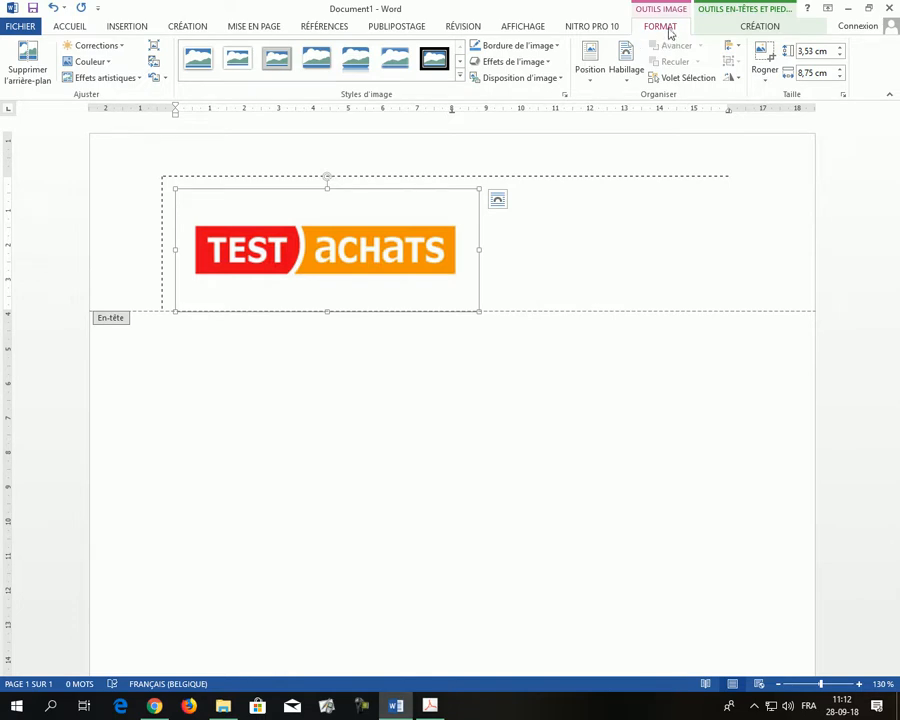
Crop the logo's white margins on all four sides, leaving a 1,61 × 7,68 cm banner
left_click(764, 62)
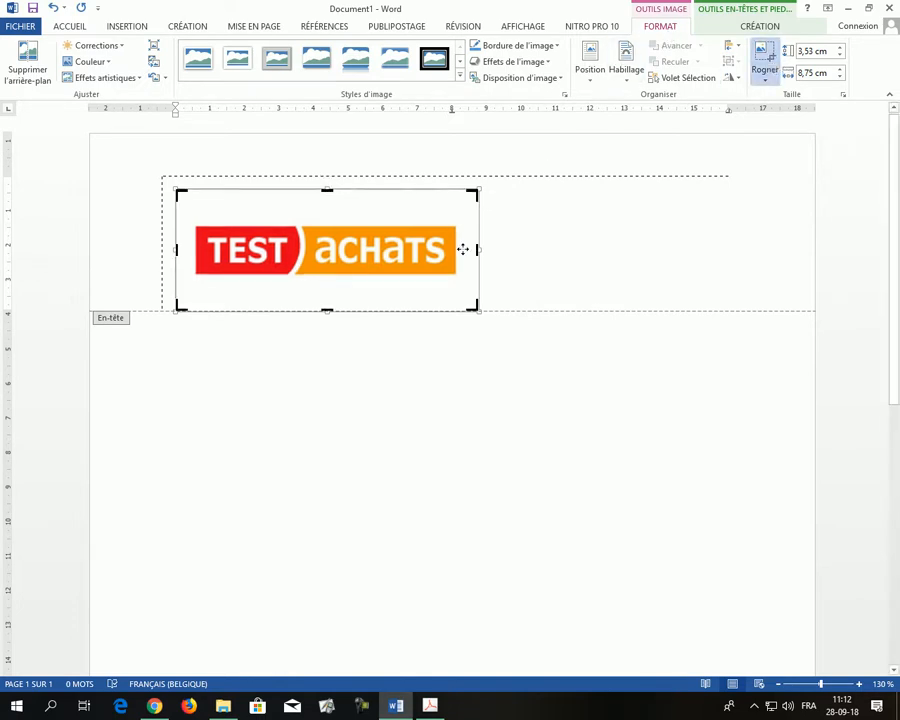
left_click_drag(478, 250, 457, 260)
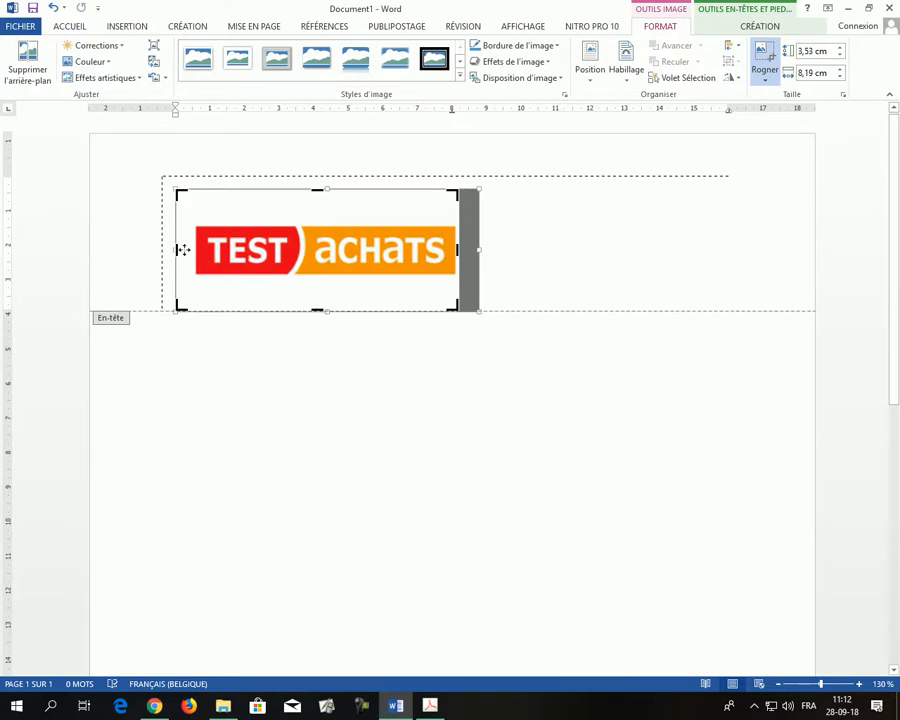
left_click_drag(175, 250, 196, 247)
left_click_drag(308, 190, 303, 222)
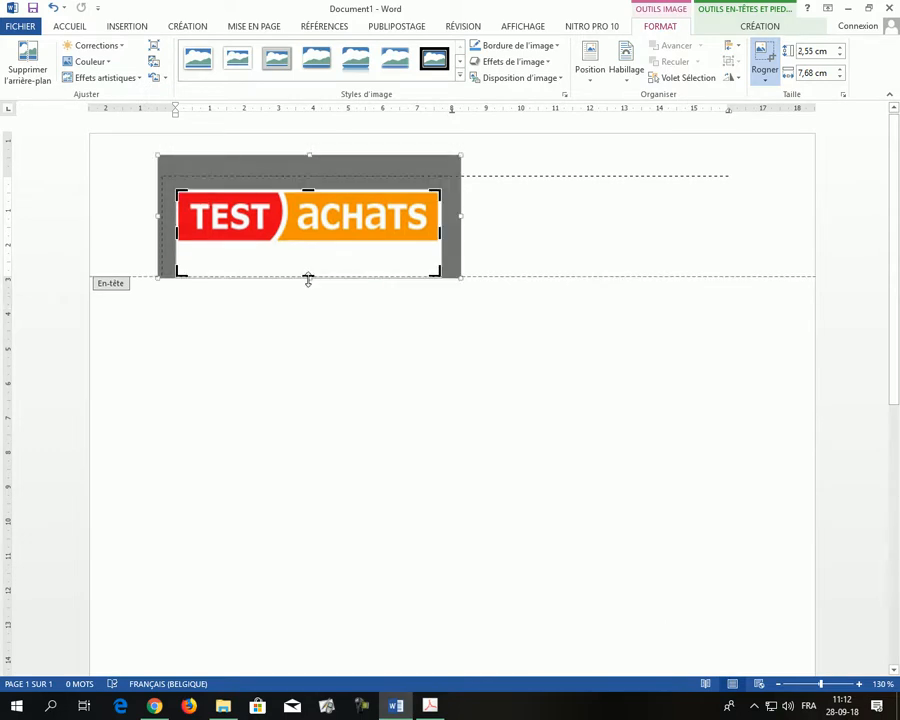
left_click_drag(308, 277, 313, 242)
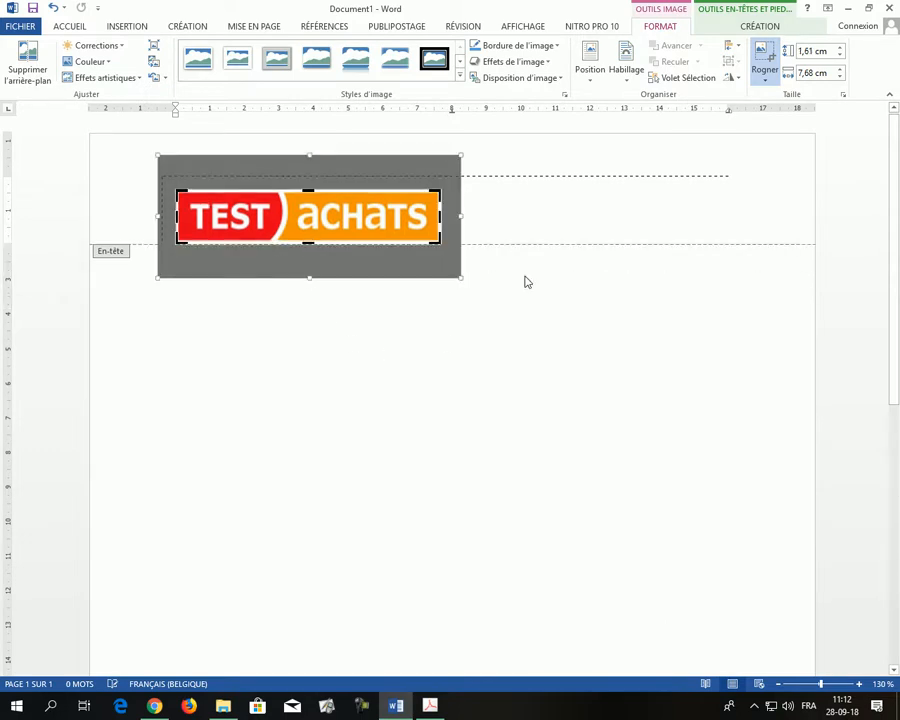
left_click(486, 211)
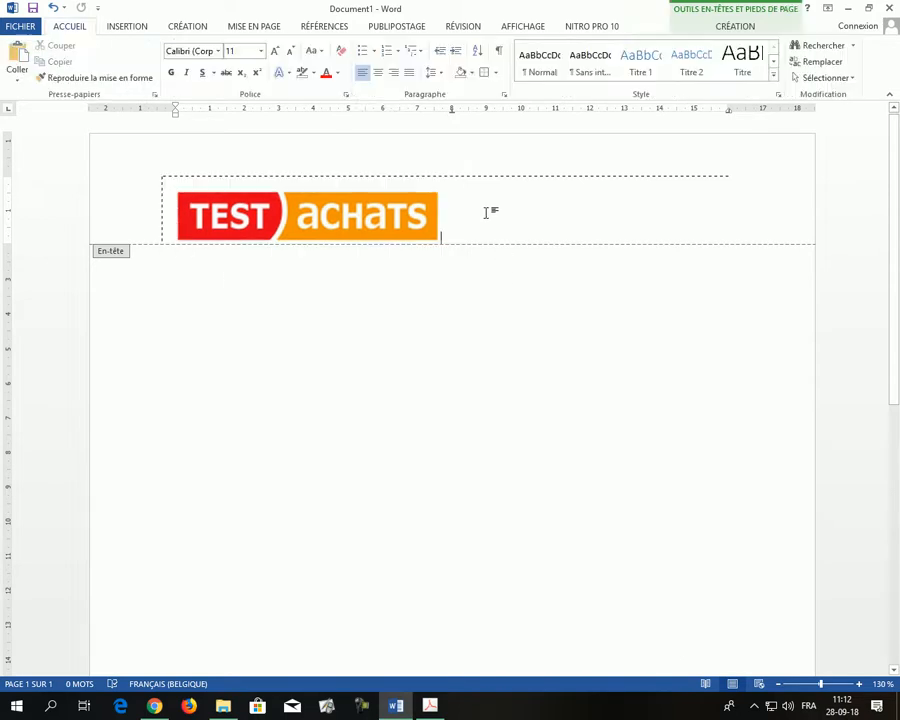
Show paragraph marks, shrink the header logo proportionally, and add a tab after it
left_click(393, 224)
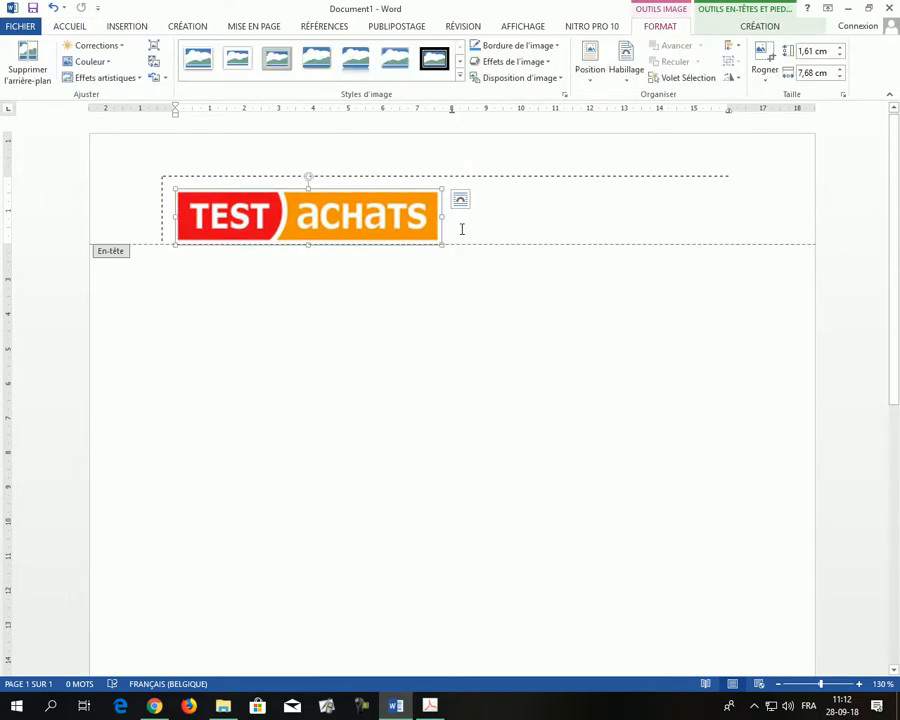
left_click(466, 236)
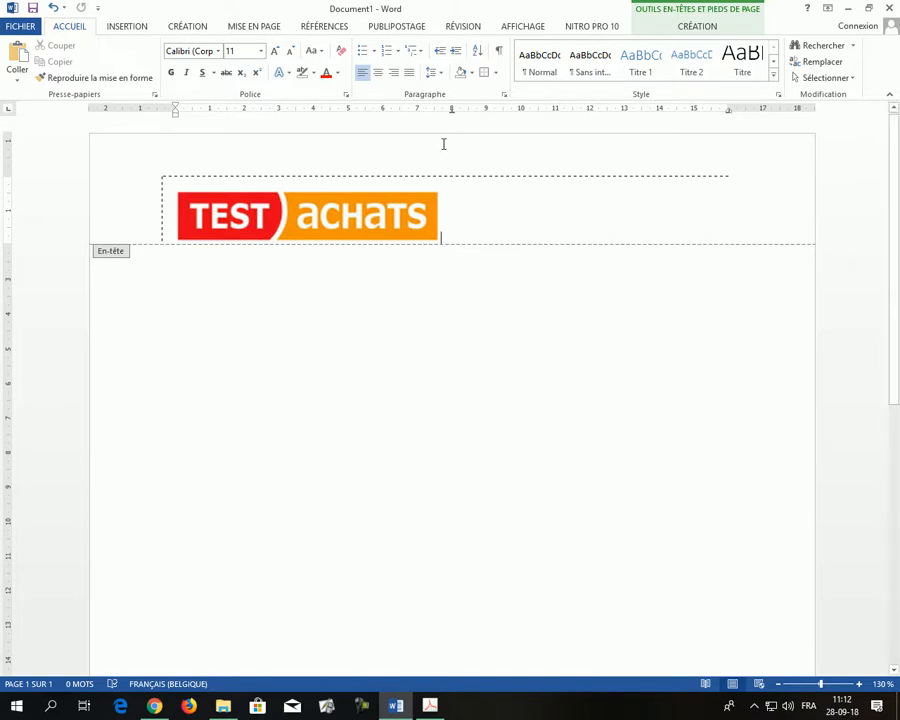
left_click(499, 50)
left_click(415, 203)
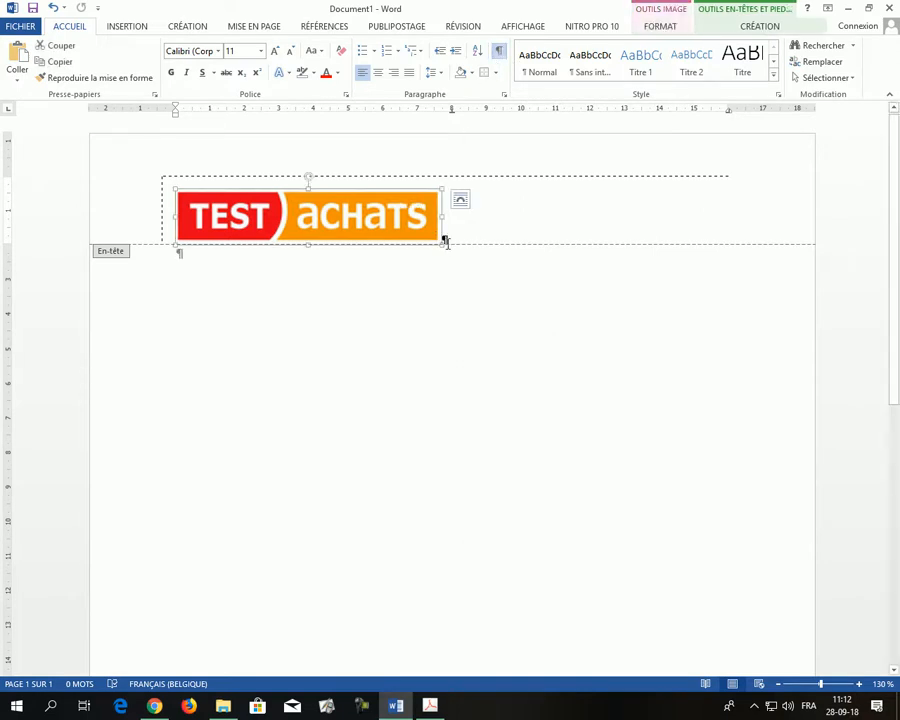
left_click_drag(442, 243, 374, 221)
left_click(387, 243)
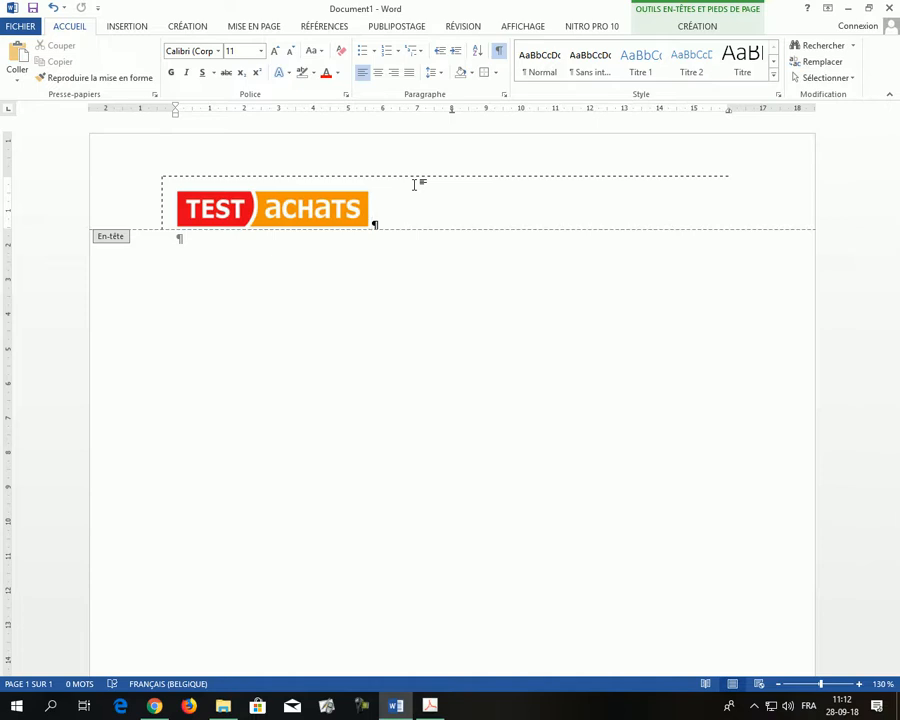
key("Tab")
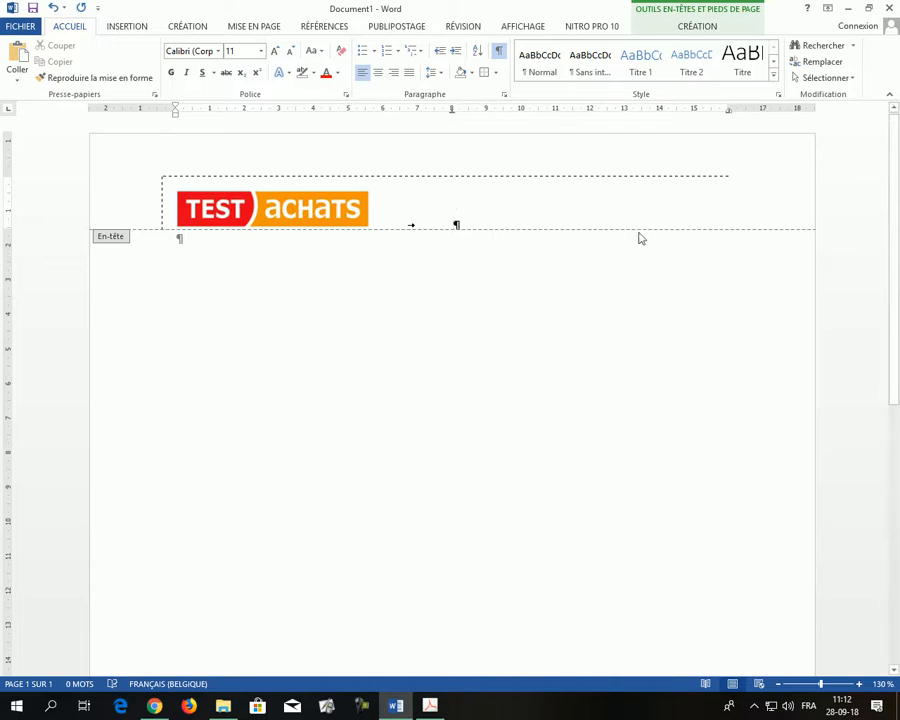
Type 'Charleroi, le 28 septembre 2018' at the end of the header line
key("alt+Tab")
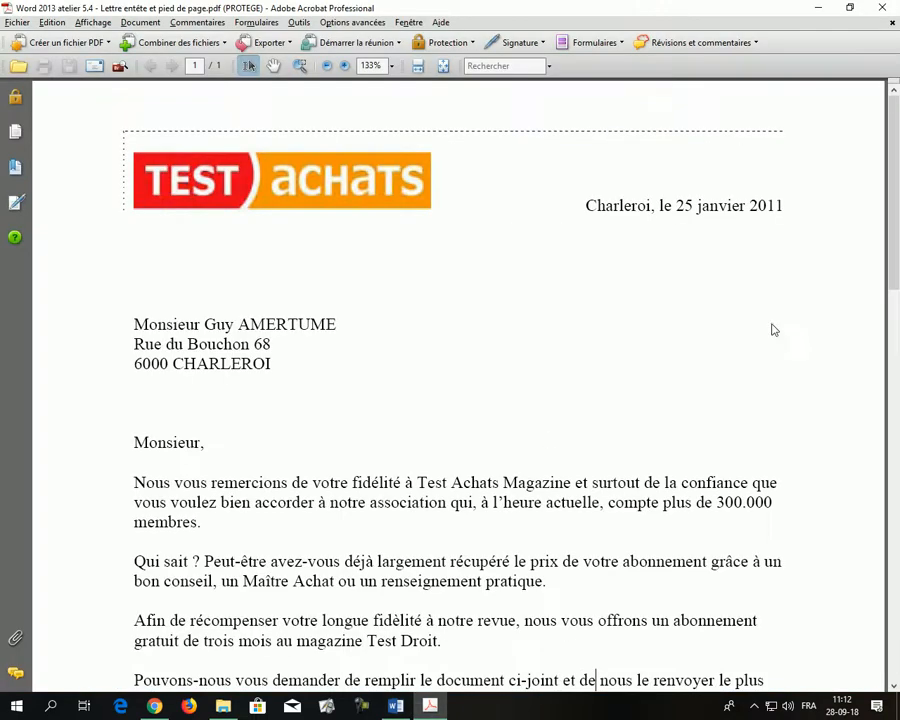
key("alt+Tab")
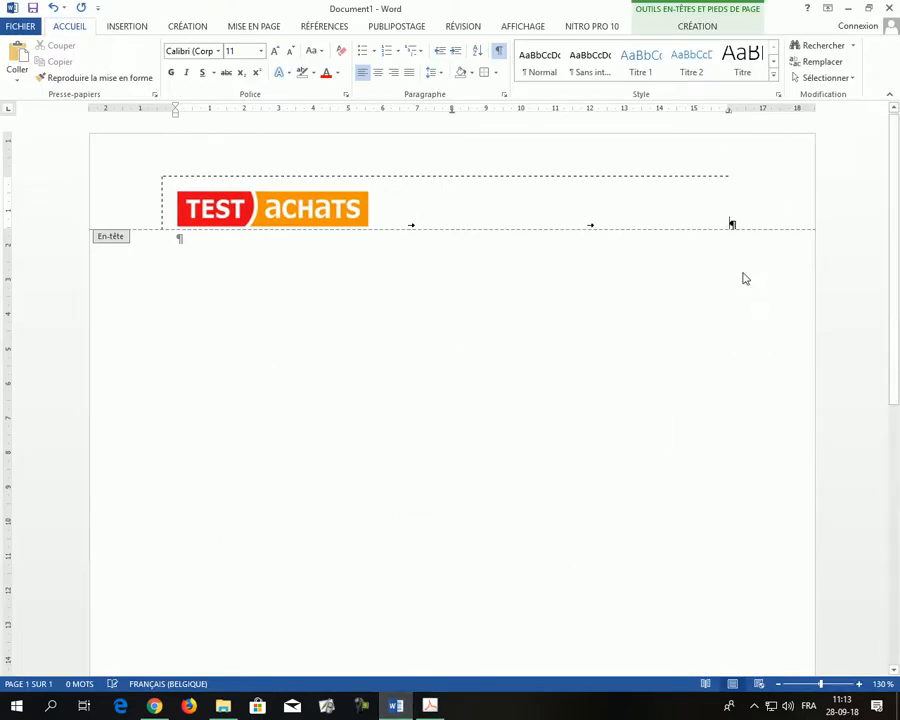
left_click(730, 224)
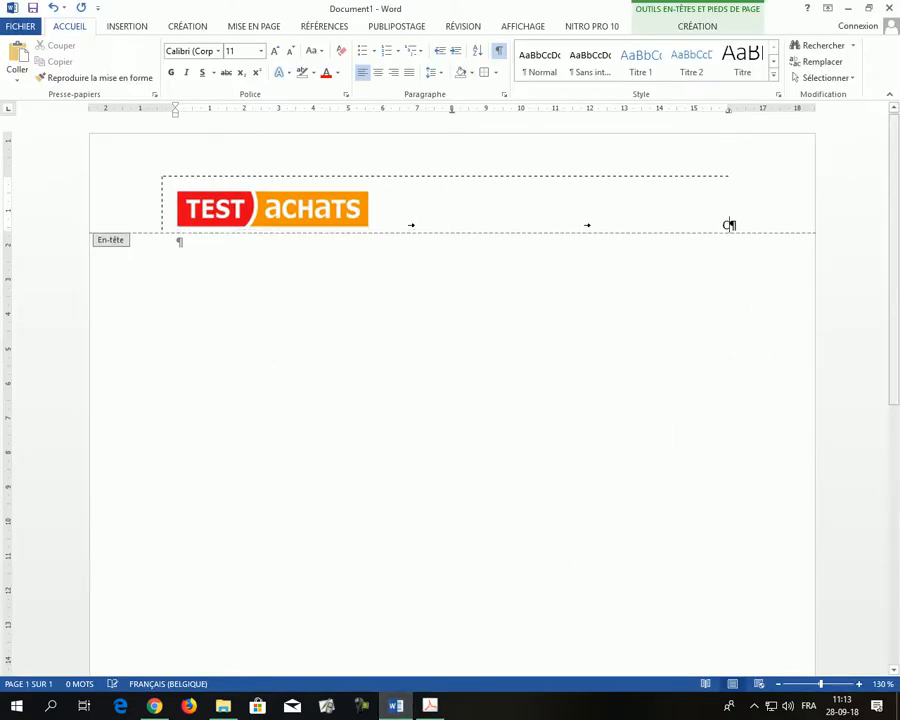
type("Charleroi")
key("BackSpace")
key("BackSpace")
key("BackSpace")
type("oi, le 28 sep")
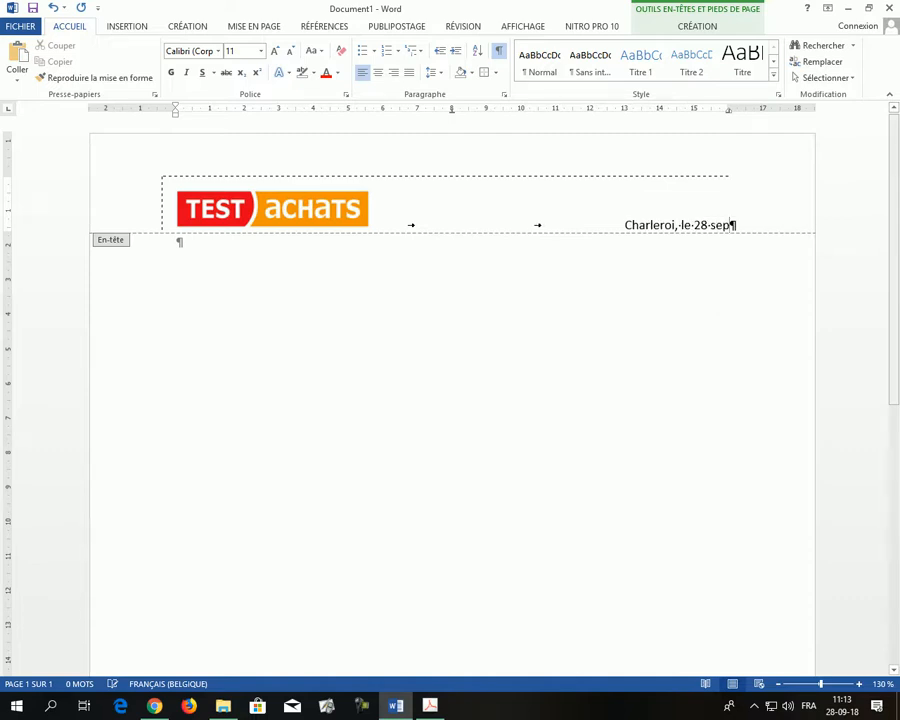
type("tembre 2018")
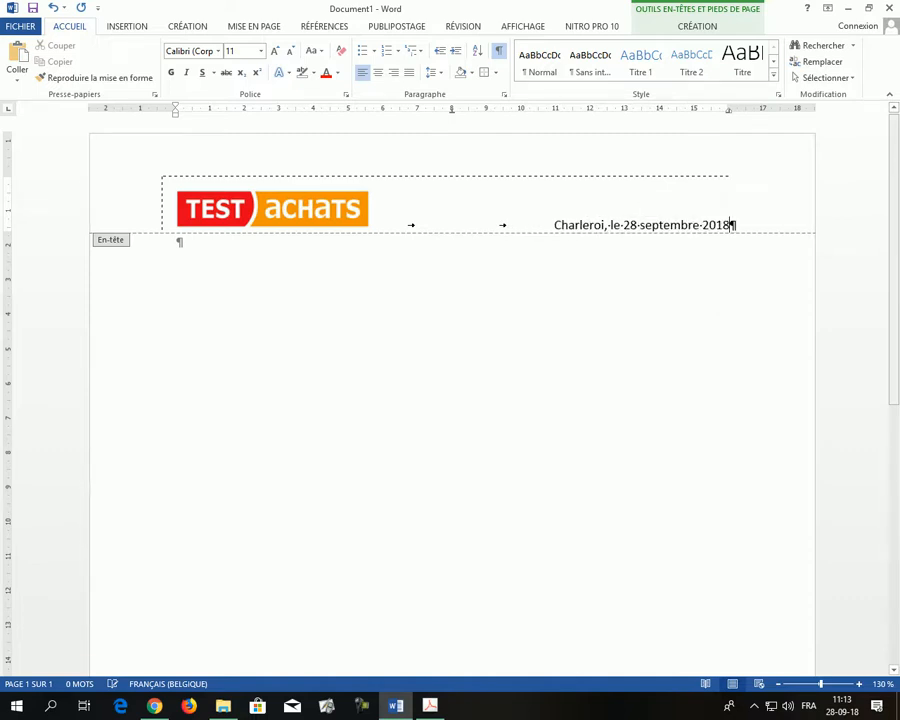
Check the header without formatting marks, then move to the empty footer
left_click(499, 52)
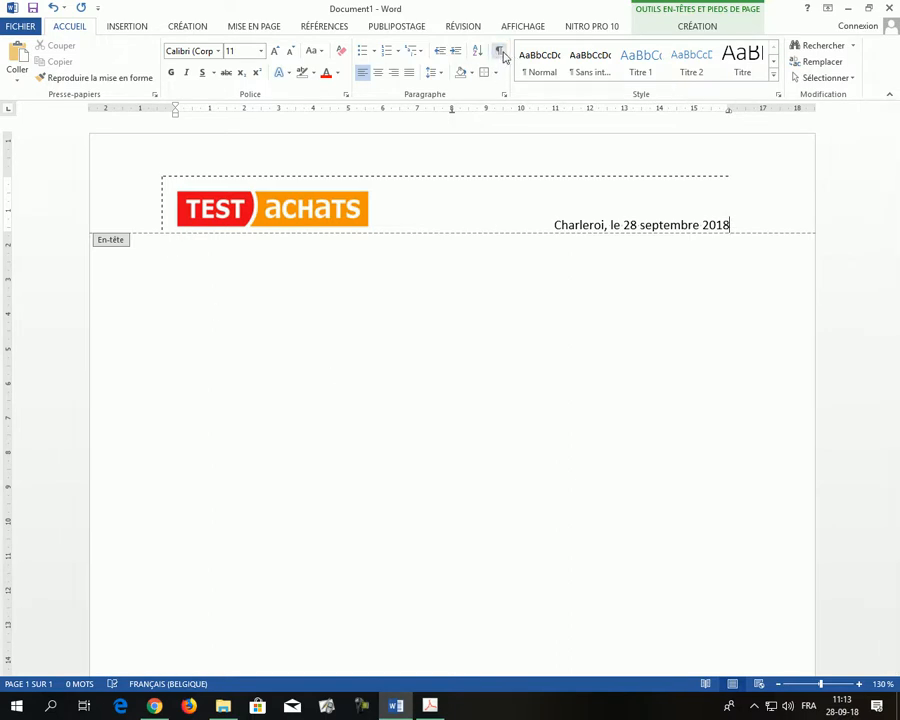
left_click(499, 52)
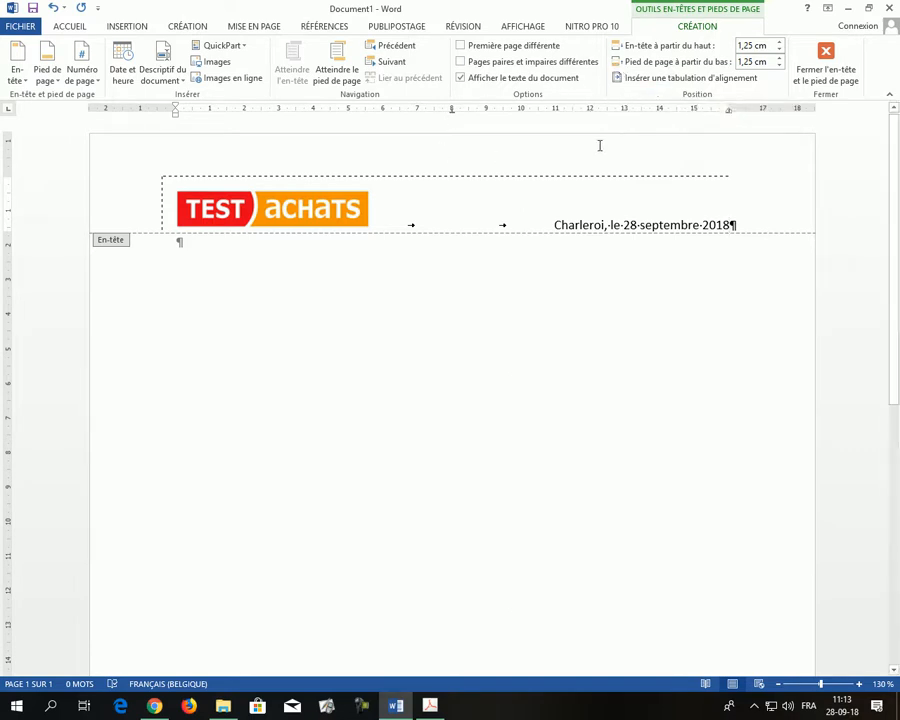
left_click(338, 66)
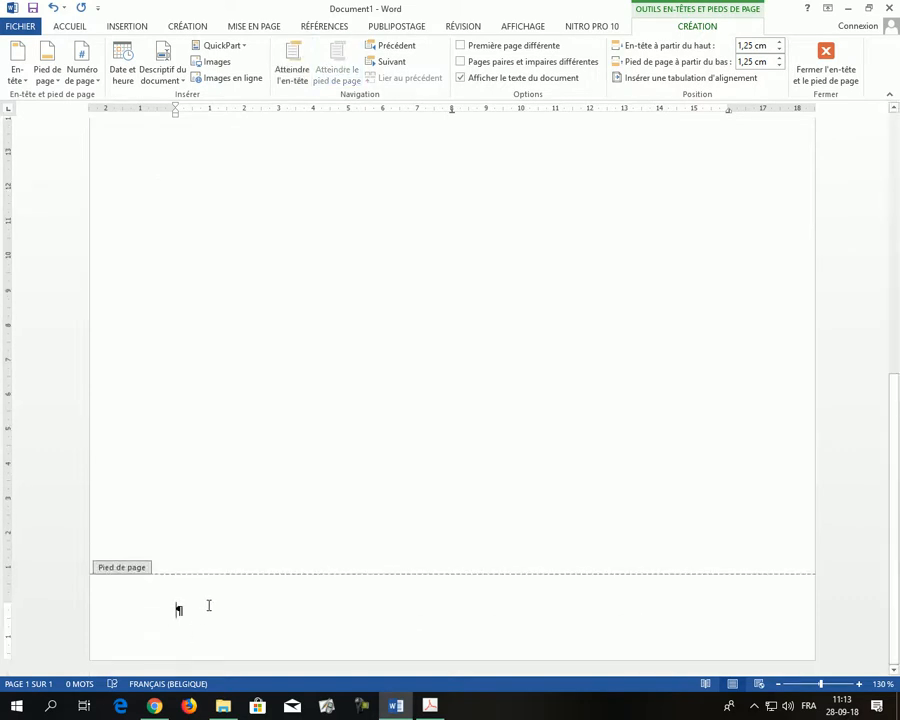
left_click(430, 706)
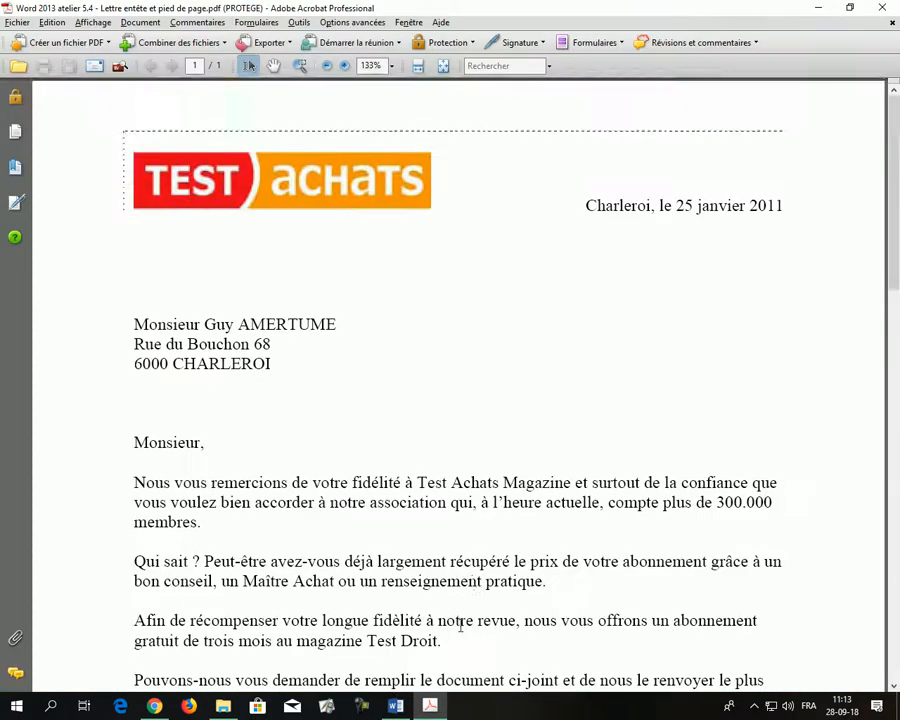
scroll(476, 494, "down", 10)
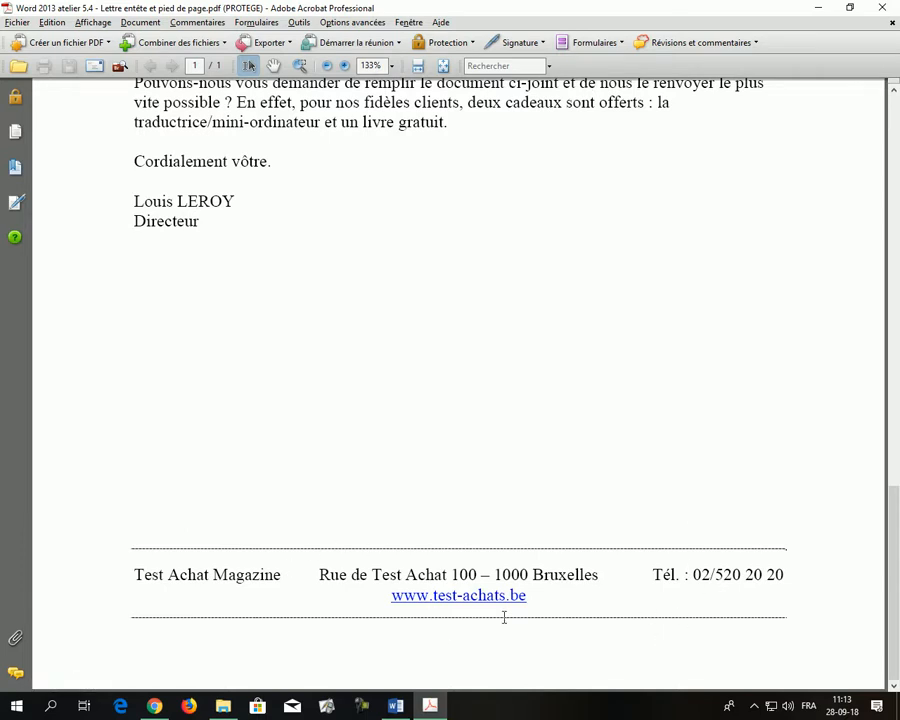
key("alt+Tab")
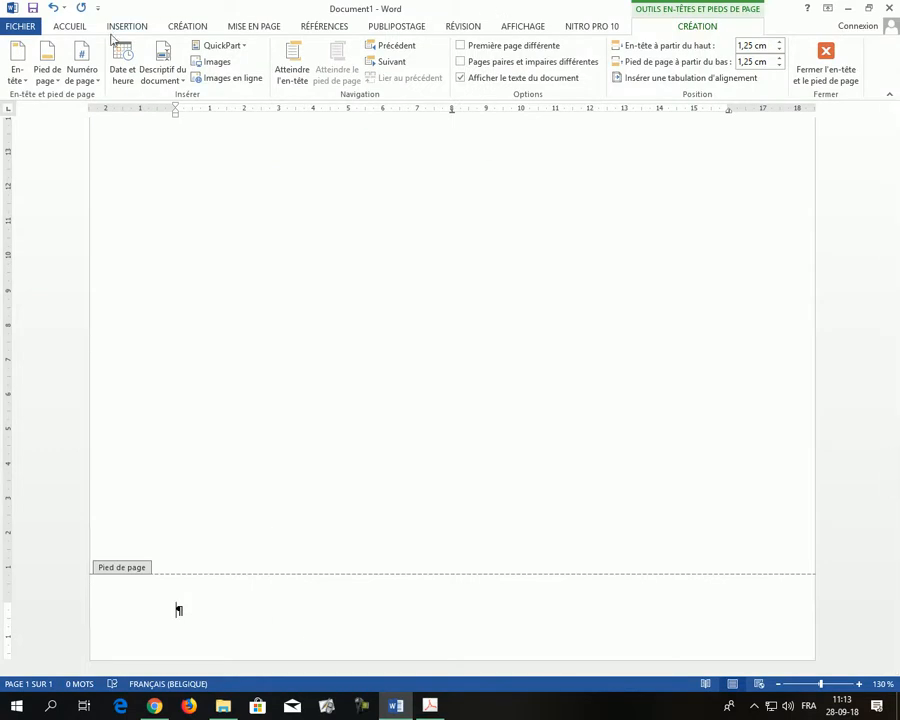
Open Borders and Shading for the footer paragraph and choose a dashed line style
left_click(70, 27)
left_click(495, 73)
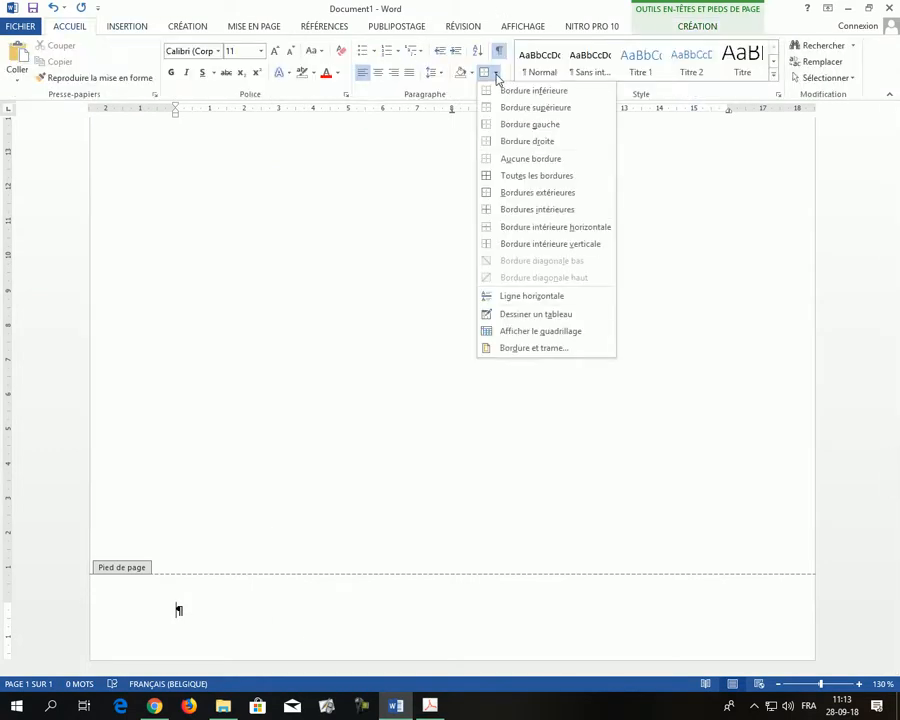
left_click(513, 350)
left_click(428, 290)
left_click(429, 306)
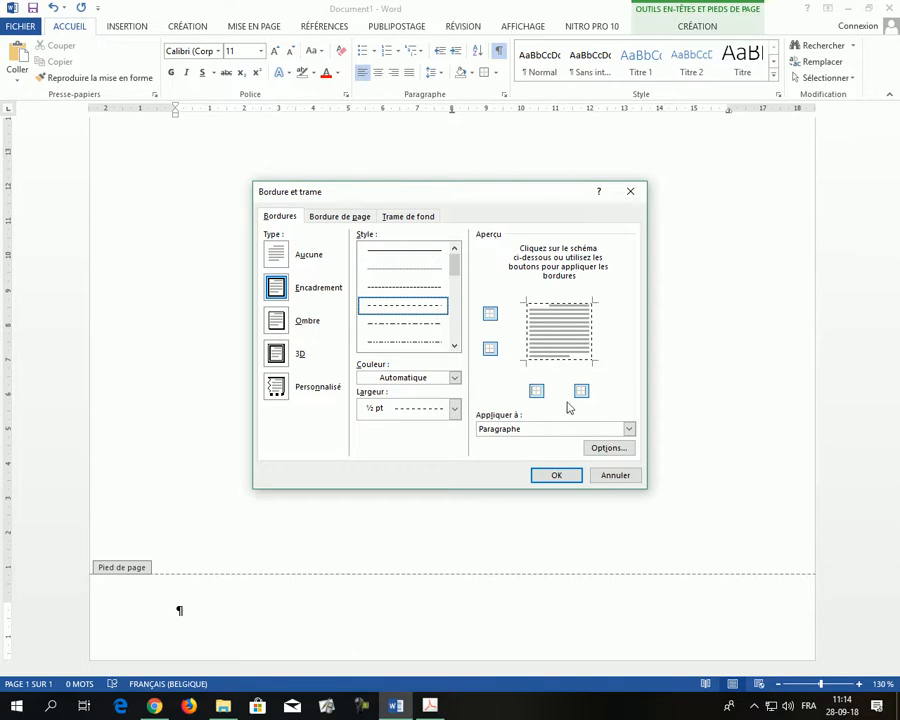
Keep only top and bottom borders, set 10 pt top spacing, and apply
left_click(527, 332)
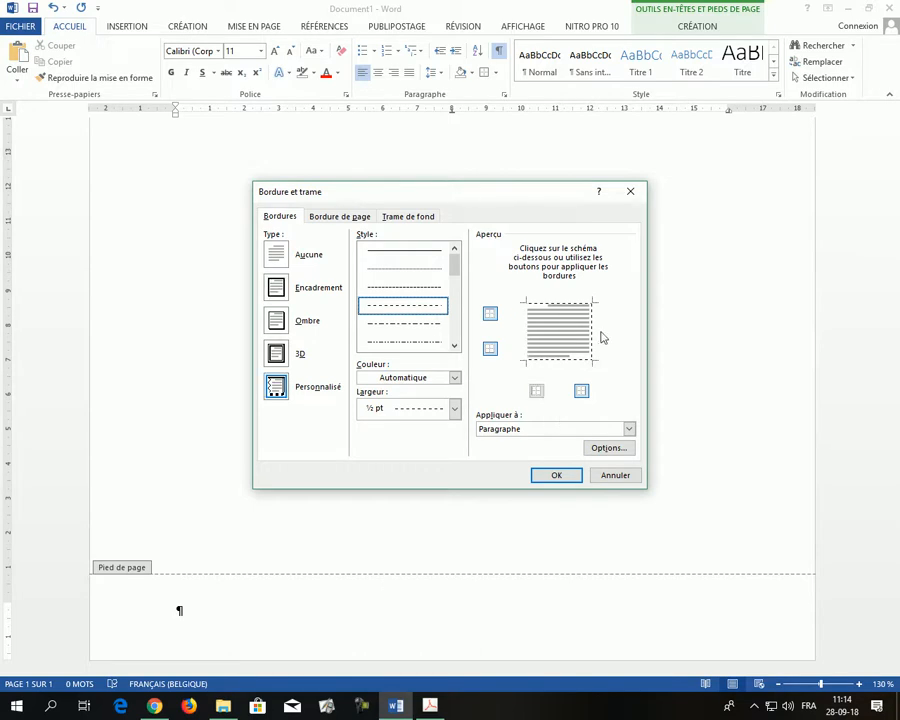
left_click(592, 343)
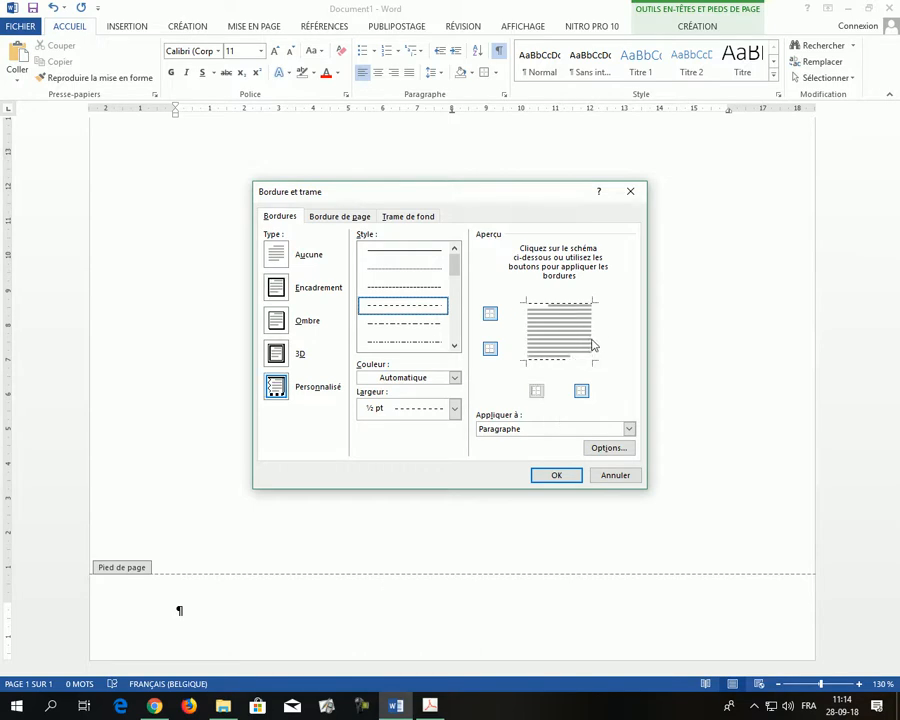
left_click(606, 449)
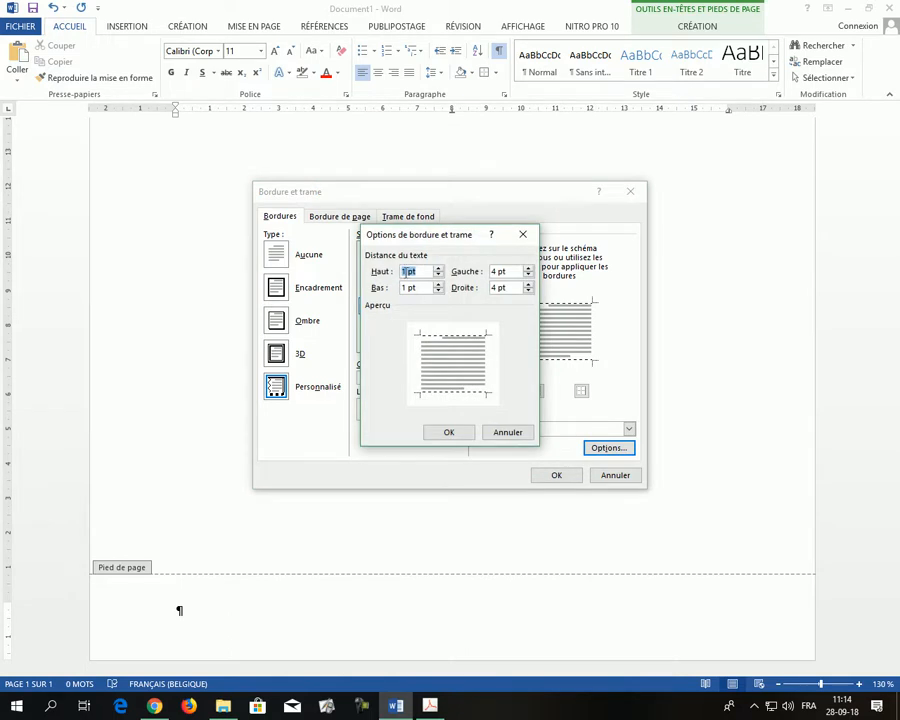
left_click(493, 271)
type("10")
left_click(452, 432)
left_click(549, 478)
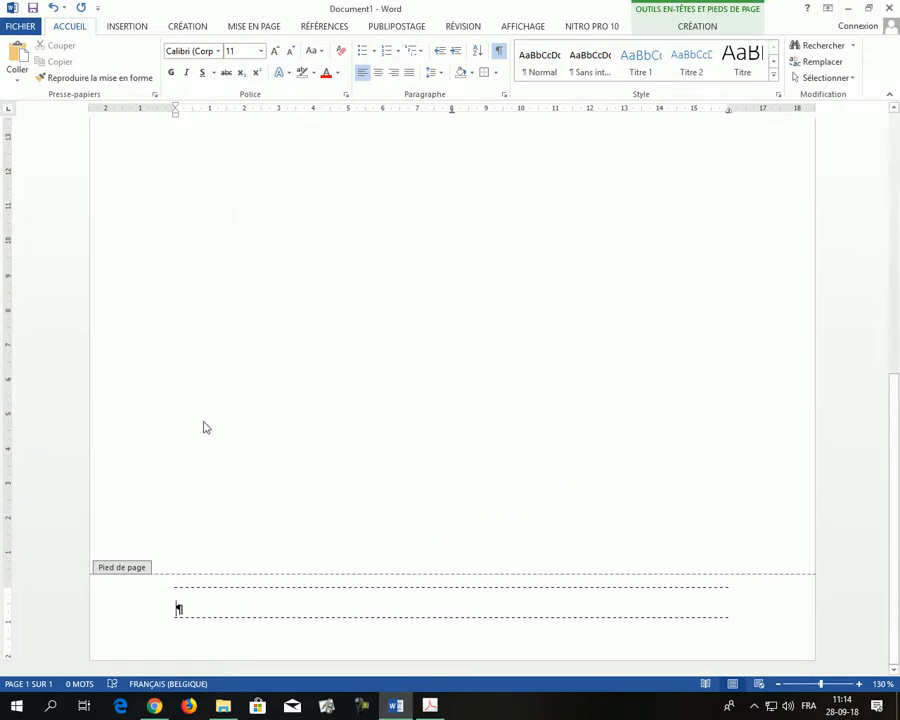
Type the tab-separated footer line 'Test-achat', 'adresse' and 'Tél. :' with the phone number
left_click(430, 706)
left_click(430, 706)
type("Test-acha")
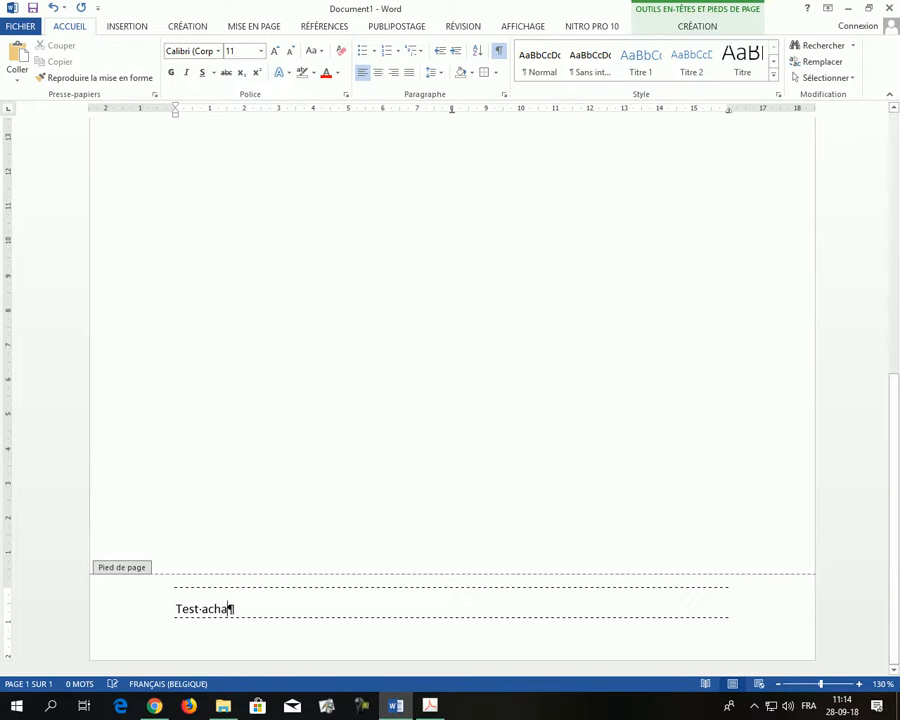
type("t")
key("Tab")
type("adresse")
key("Tab")
type("t\tadresse\tTé")
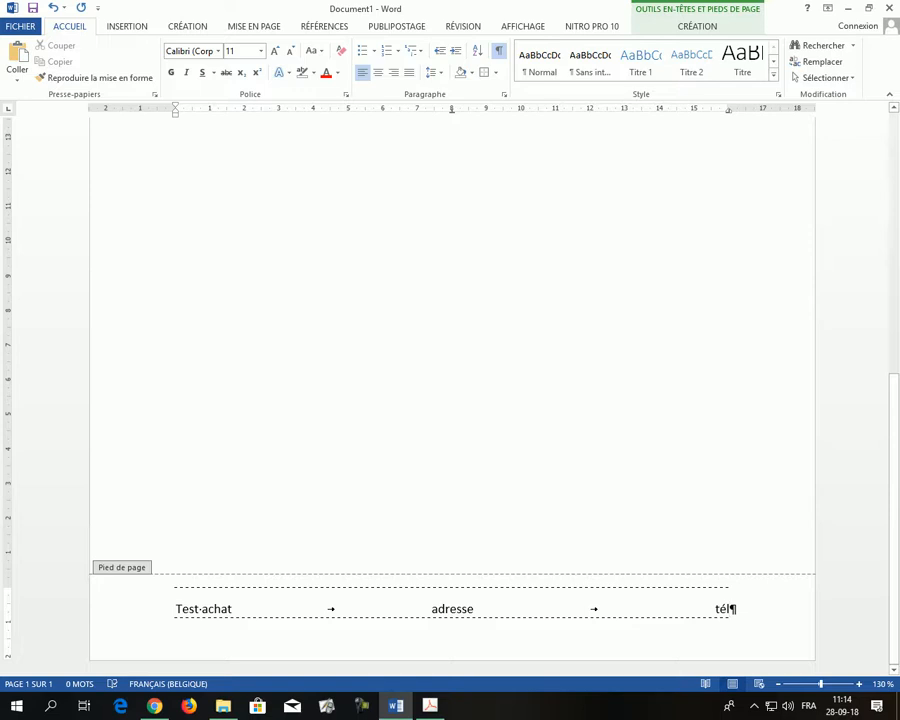
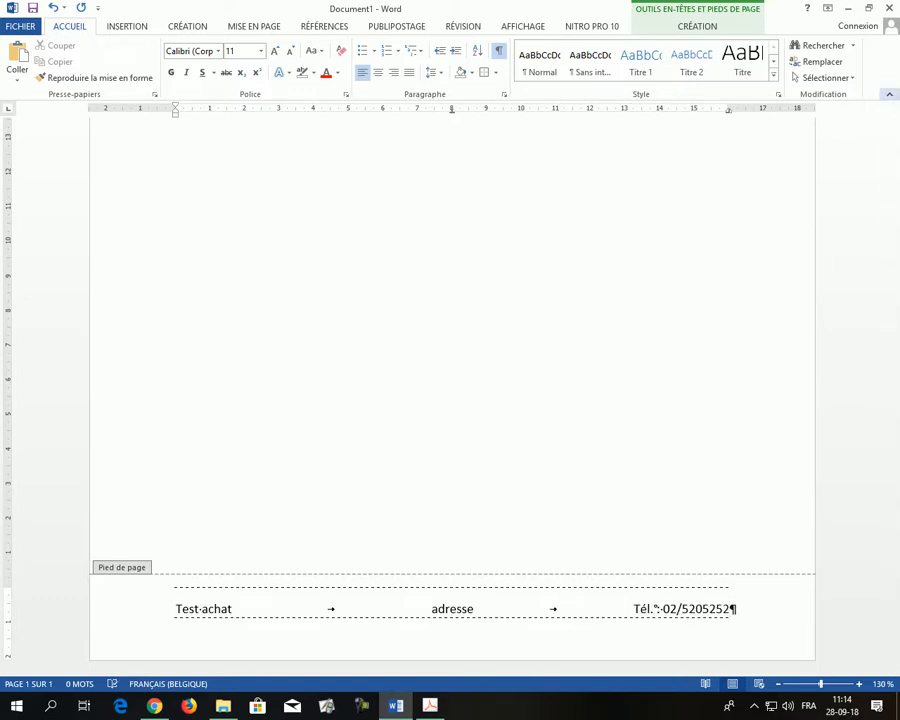
left_click(703, 608)
left_click(717, 608)
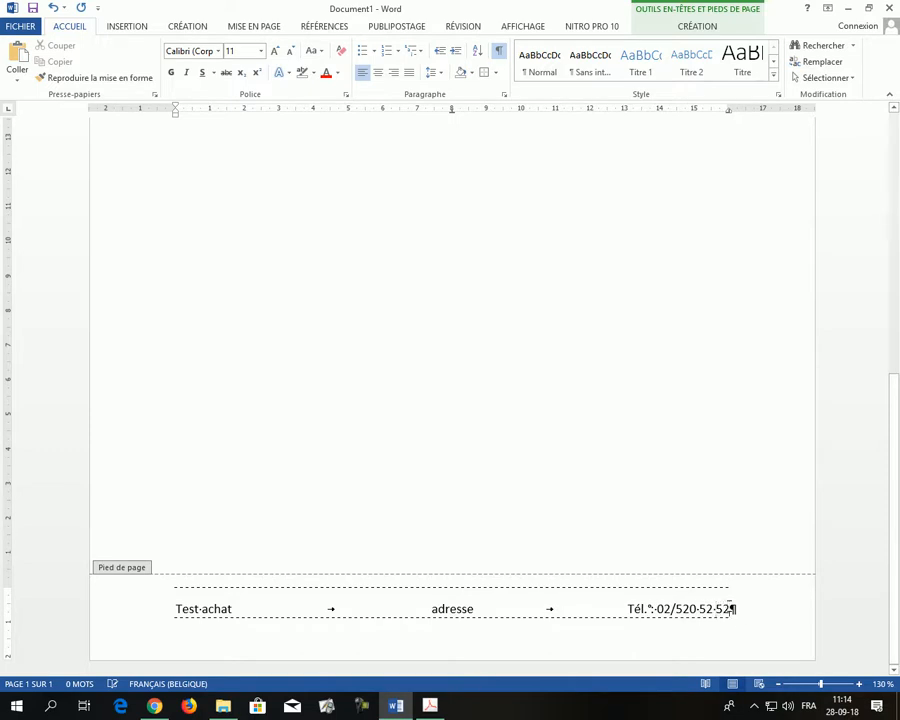
Add a second footer line with the e-mail address at the centre tab
key("Return")
key("Tab")
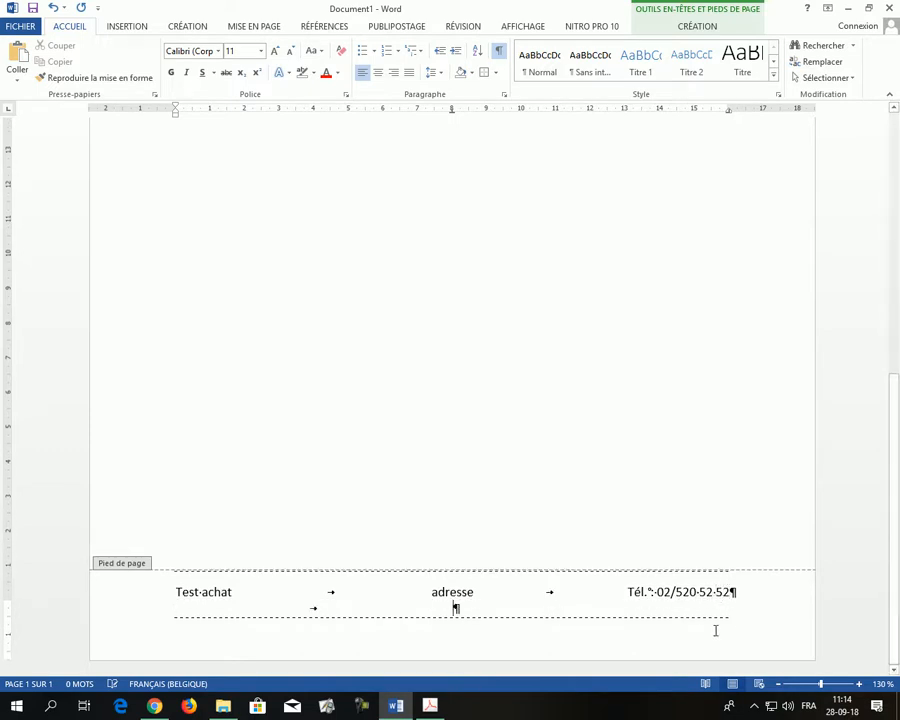
type("mail")
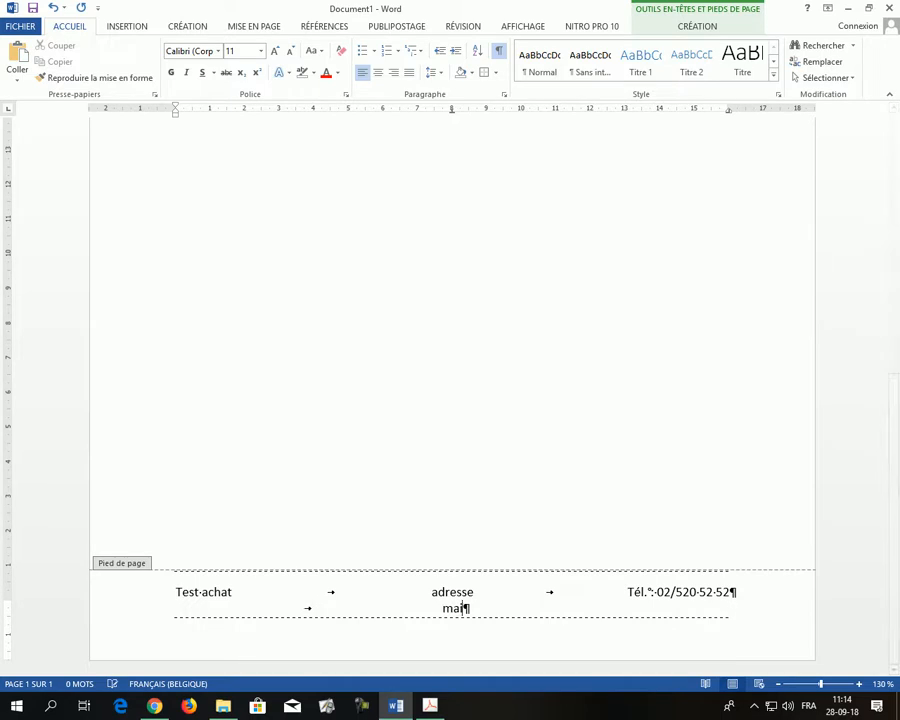
type("@")
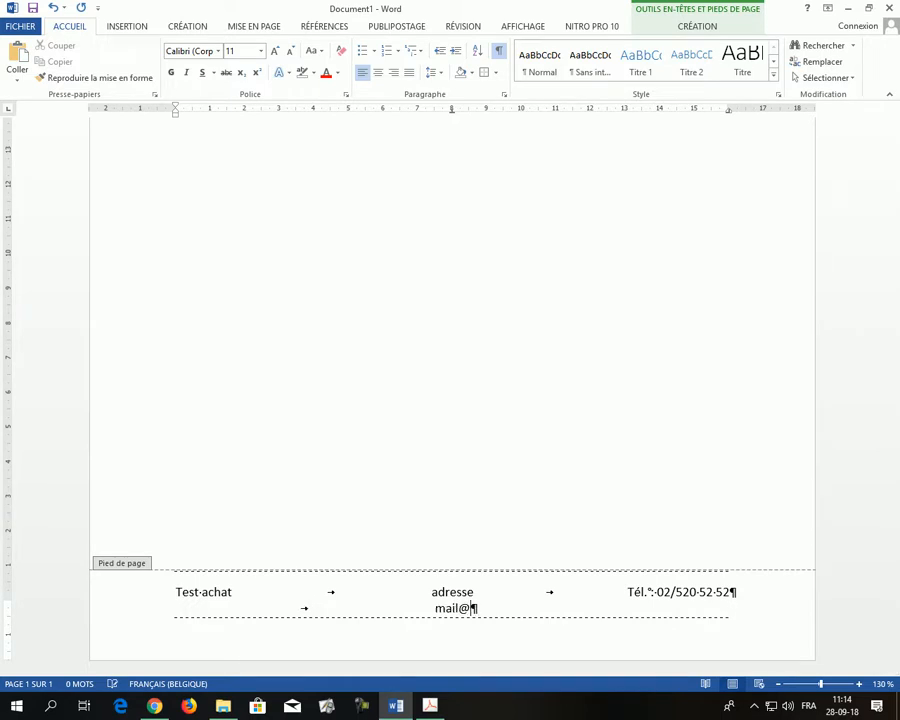
type("mail.com")
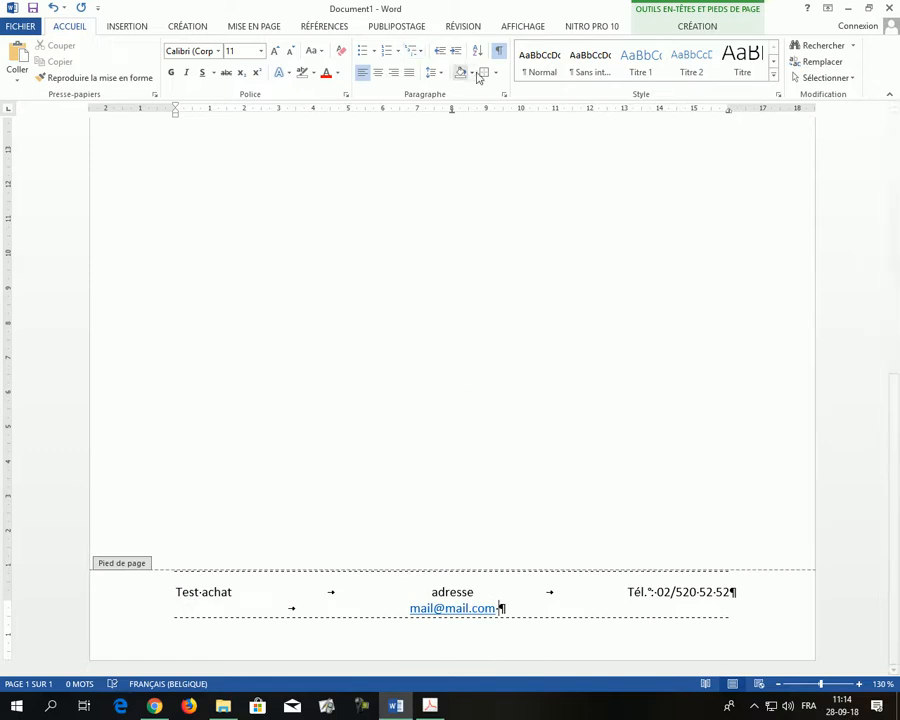
Set 10 pt spacing between the footer text and its bottom dashed border
left_click(499, 53)
left_click(499, 53)
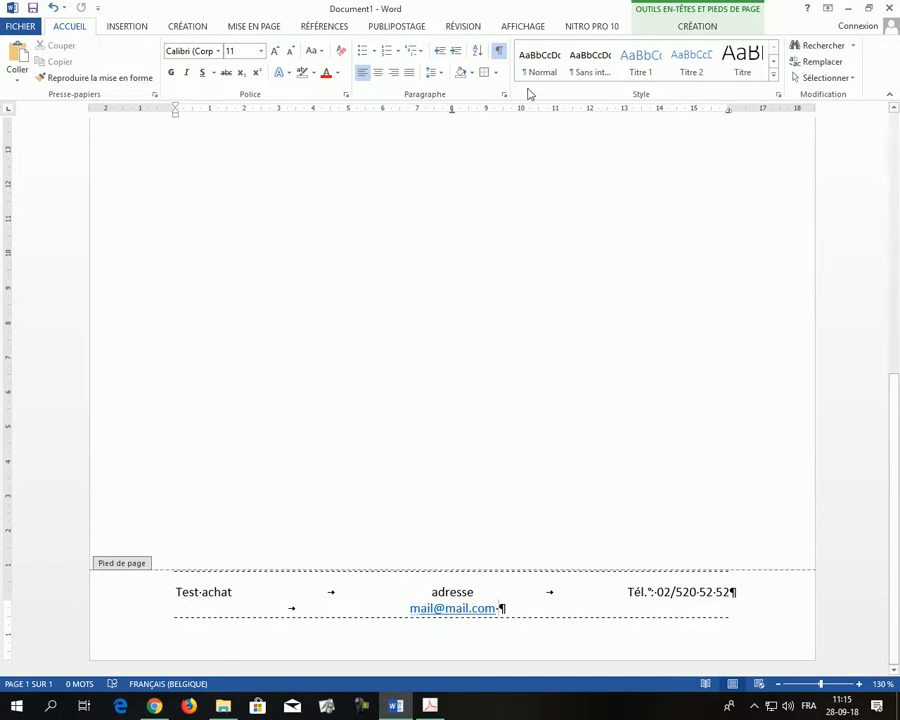
left_click(495, 73)
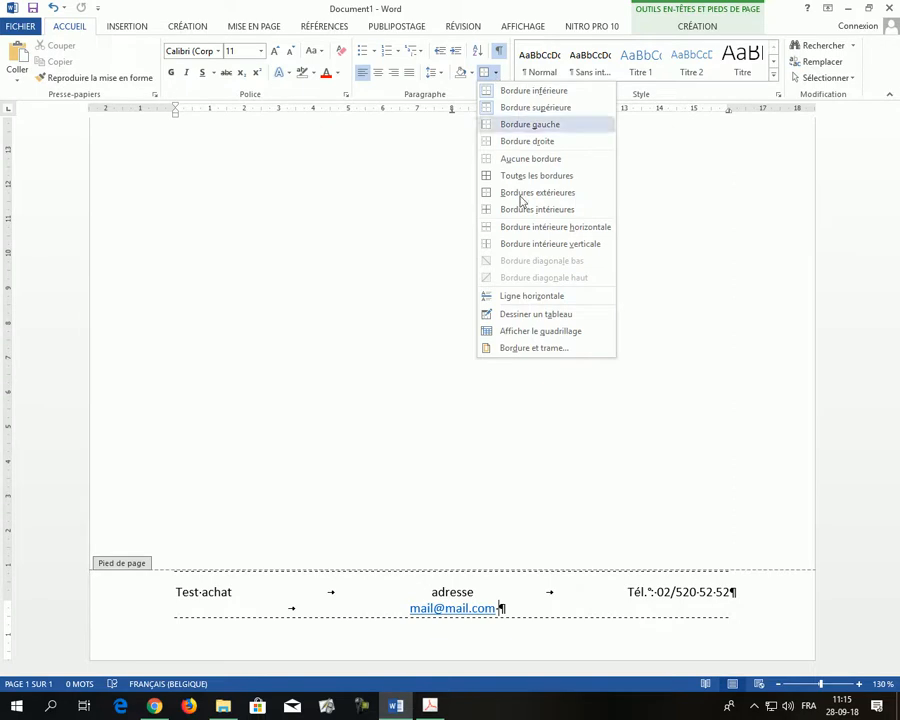
left_click(542, 348)
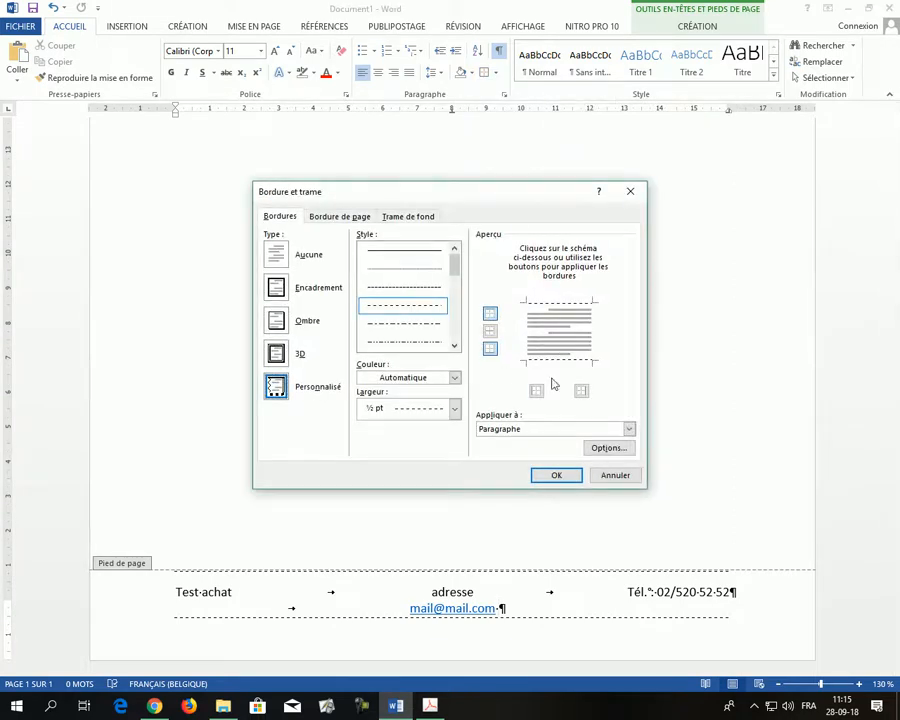
left_click(612, 450)
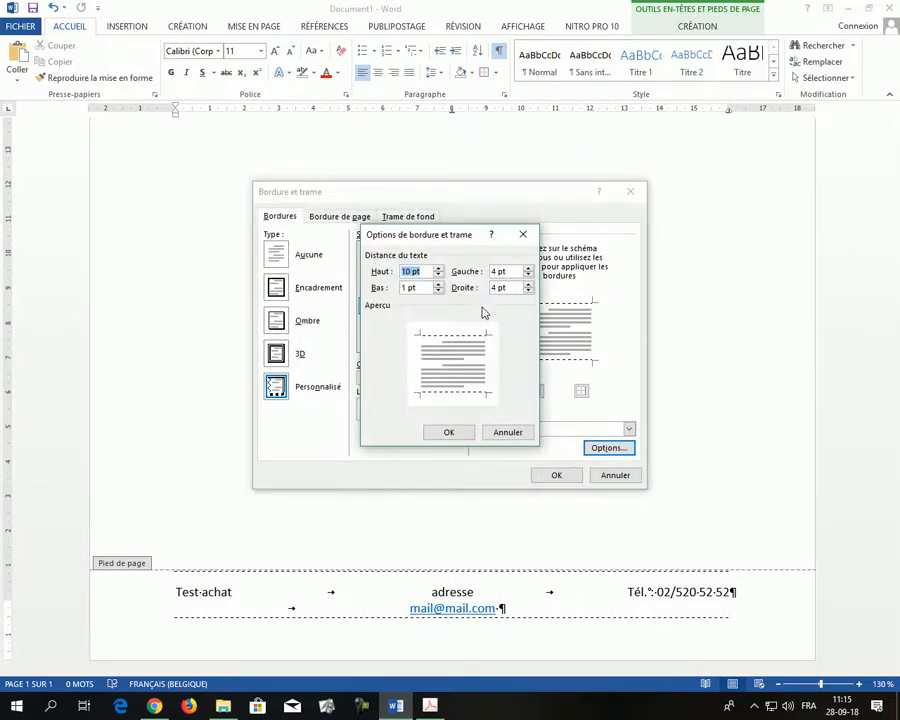
left_click(403, 288)
left_click(462, 433)
left_click(549, 477)
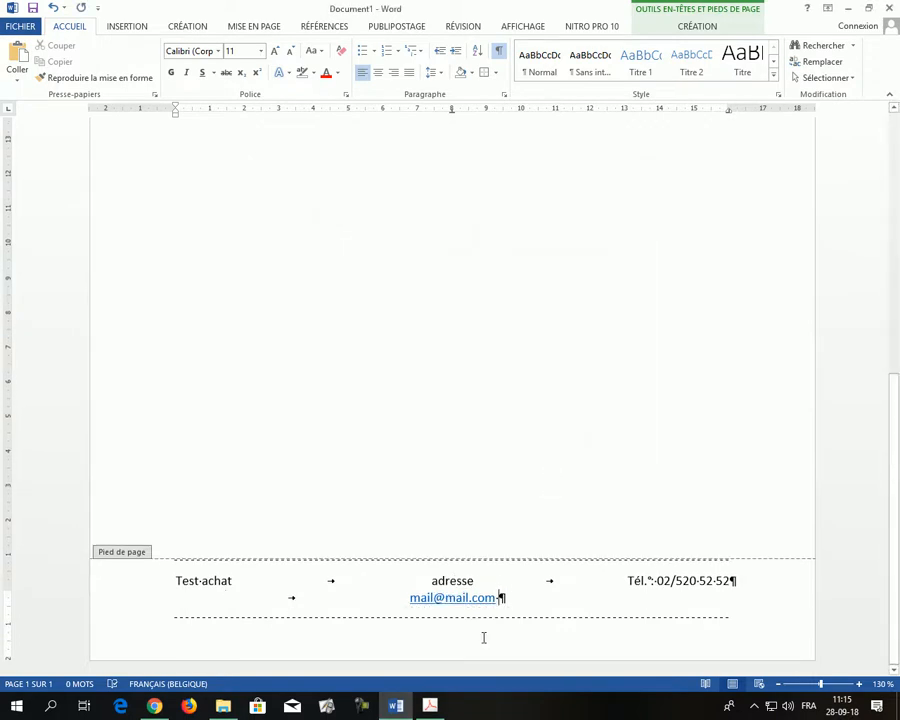
Hide formatting marks, return to the document body, and bring up the PDF model
left_click(498, 50)
double_click(520, 371)
scroll(518, 364, "down", 5)
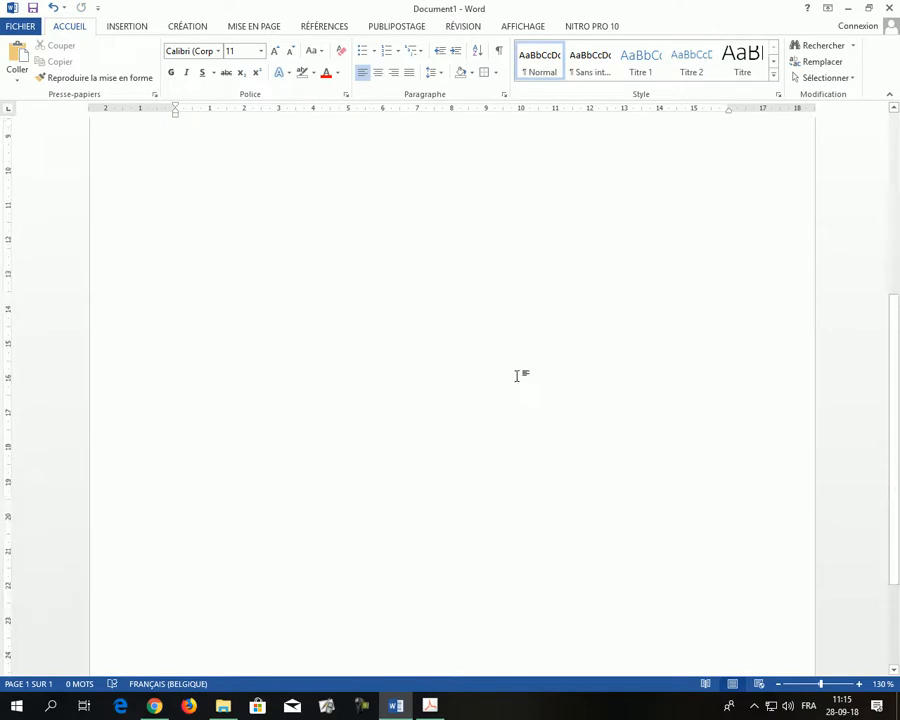
scroll(516, 456, "up", 6)
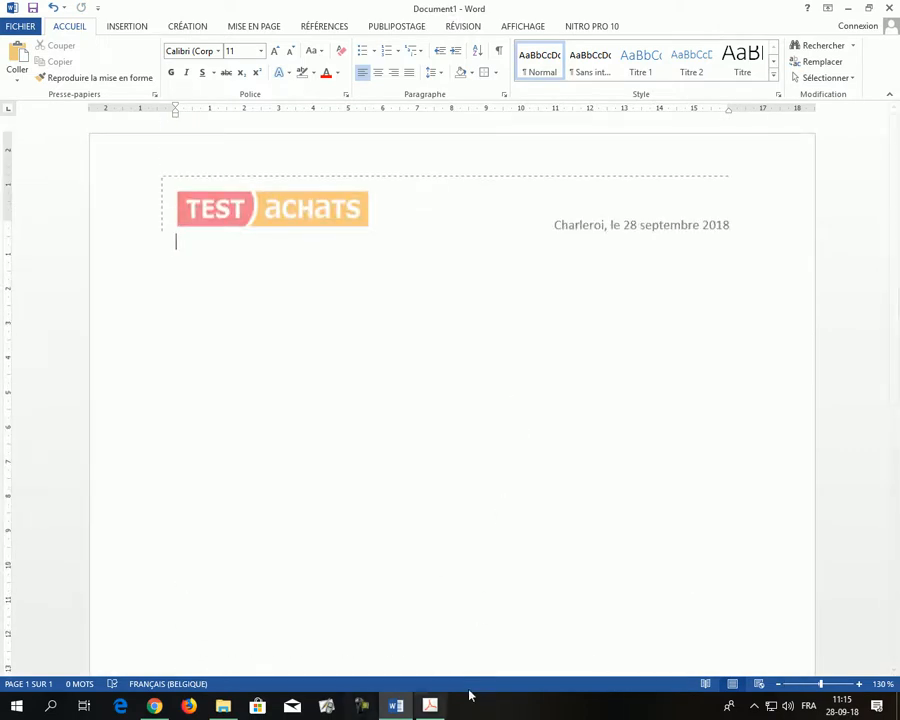
left_click(432, 706)
scroll(413, 304, "up", 8)
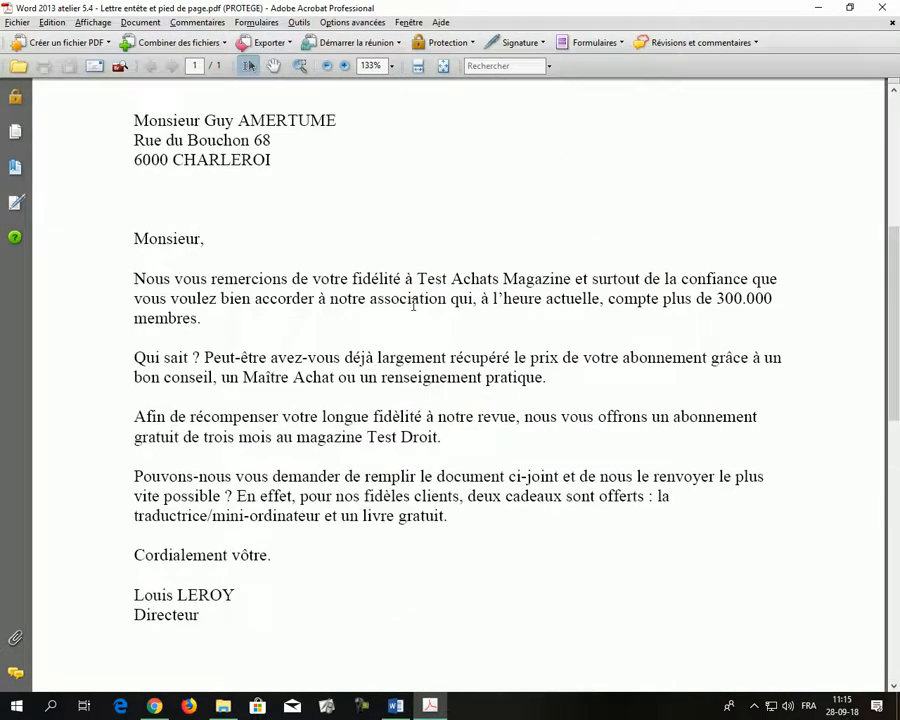